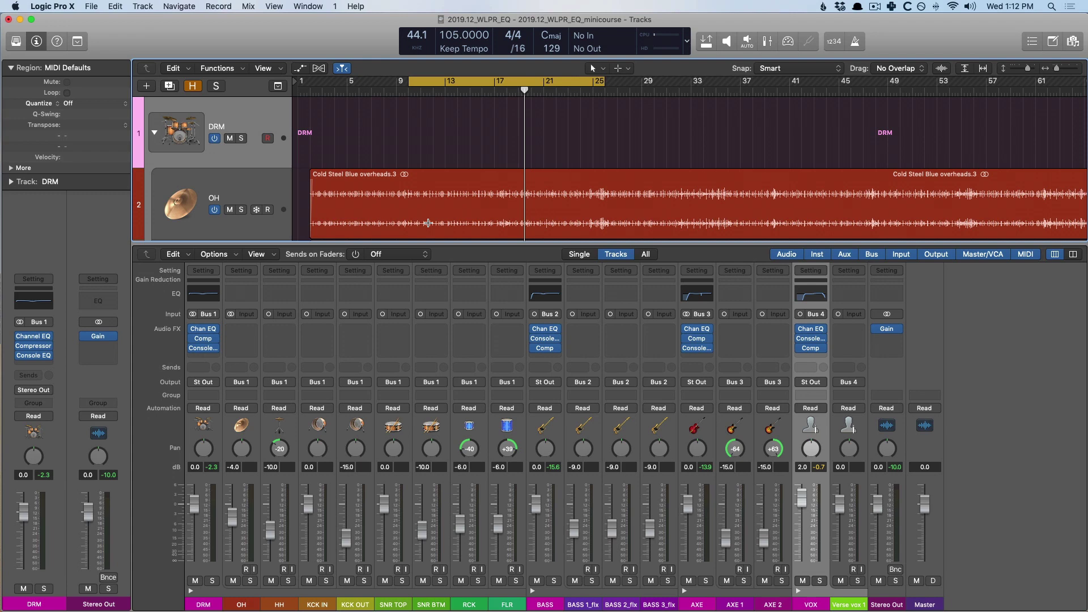
# Start playback from about bar 12 to hear drums, bass, guitar and vocal together
pyautogui.press('space')
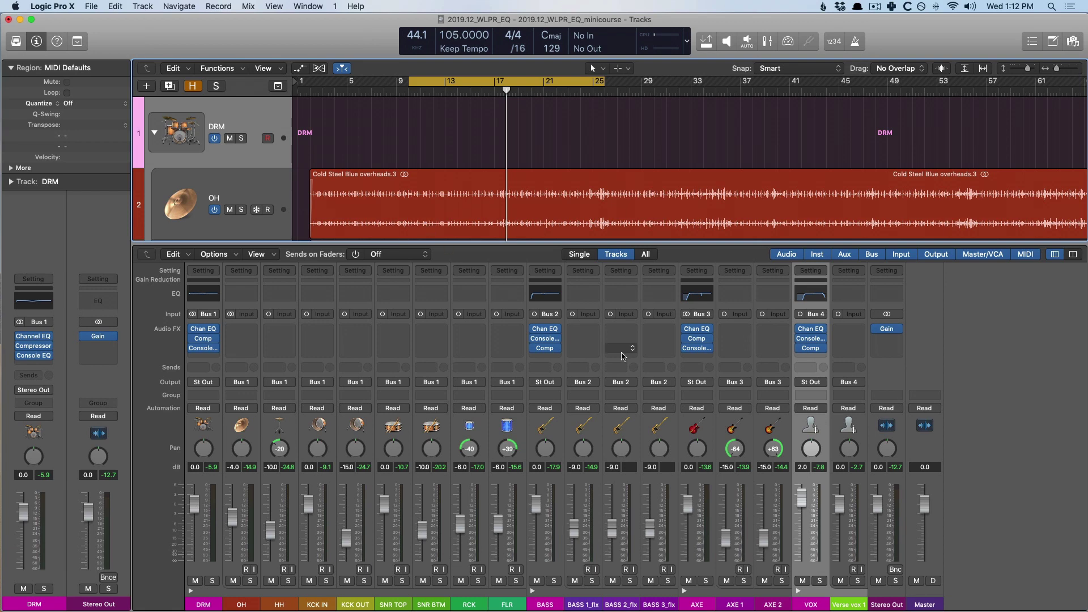
# Insert Match EQ in the BASS channel's Audio FX slot and close the Mixer
pyautogui.click(543, 358)
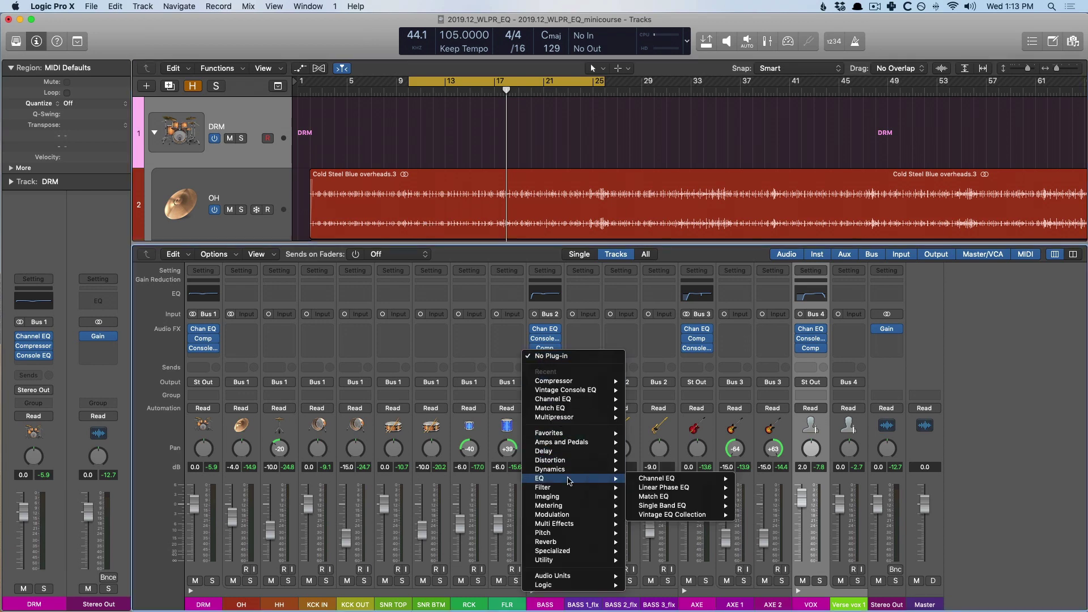
pyautogui.press('Escape')
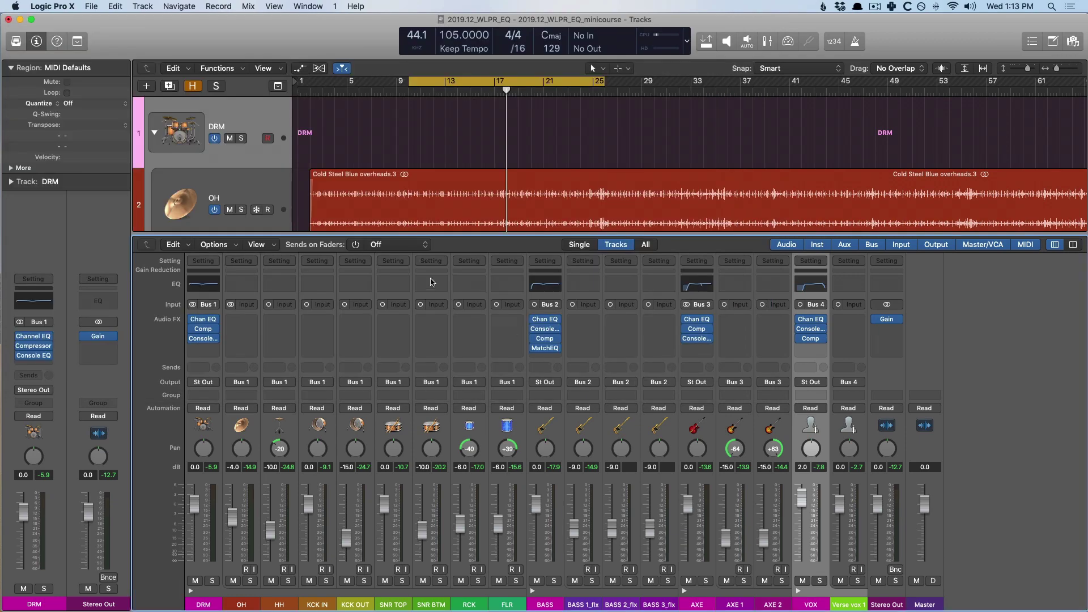
pyautogui.press('x')
# Select the BASS 1_flx track and show the project's audio files in the Browser
pyautogui.scroll(-10, 397, 318)
pyautogui.scroll(2, 266, 238)
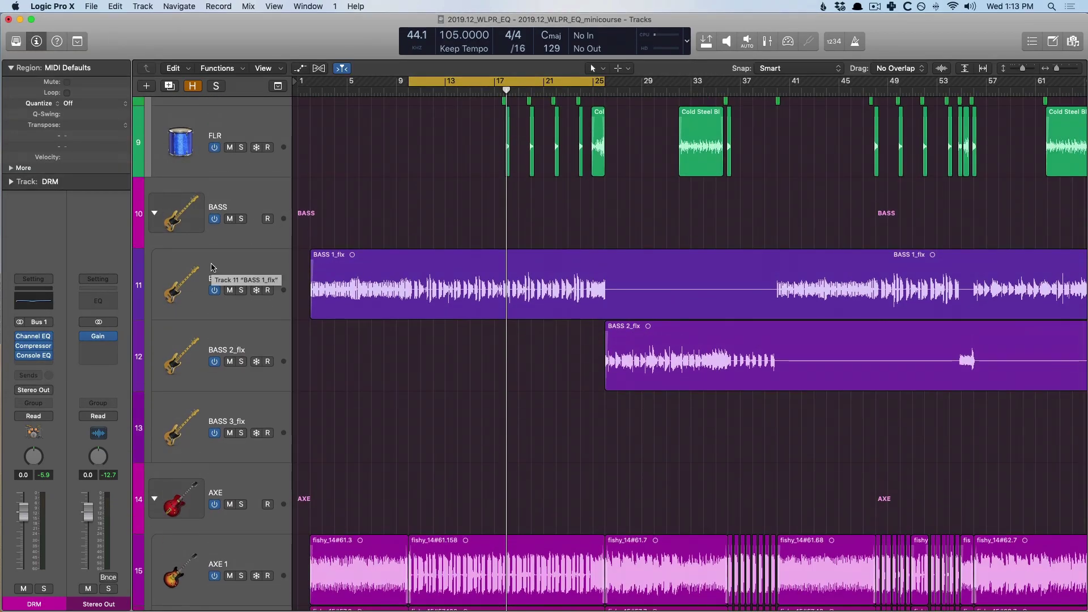
pyautogui.click(214, 268)
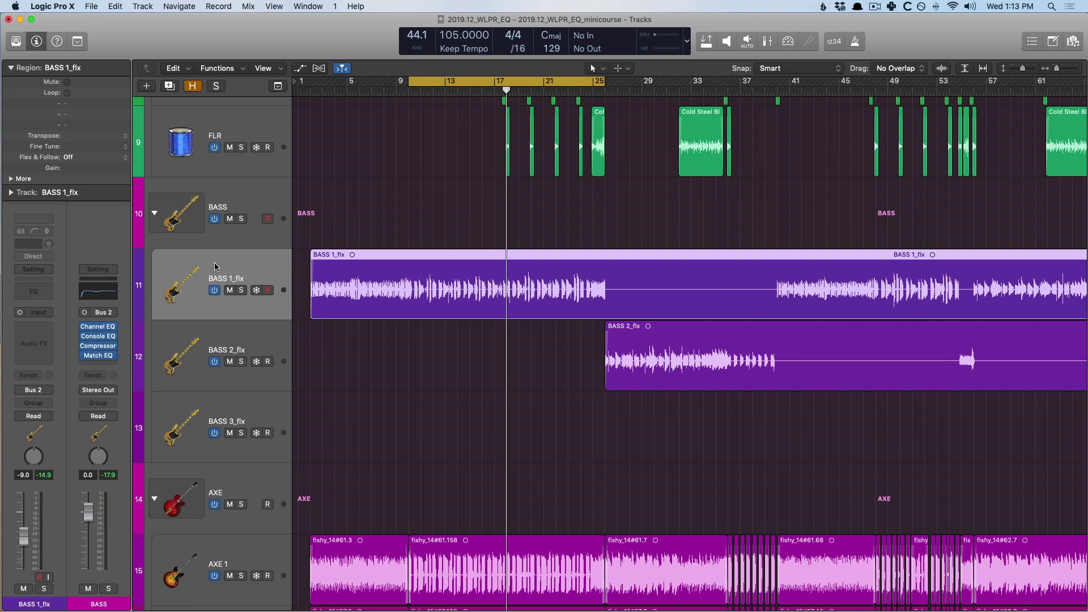
pyautogui.click(1074, 42)
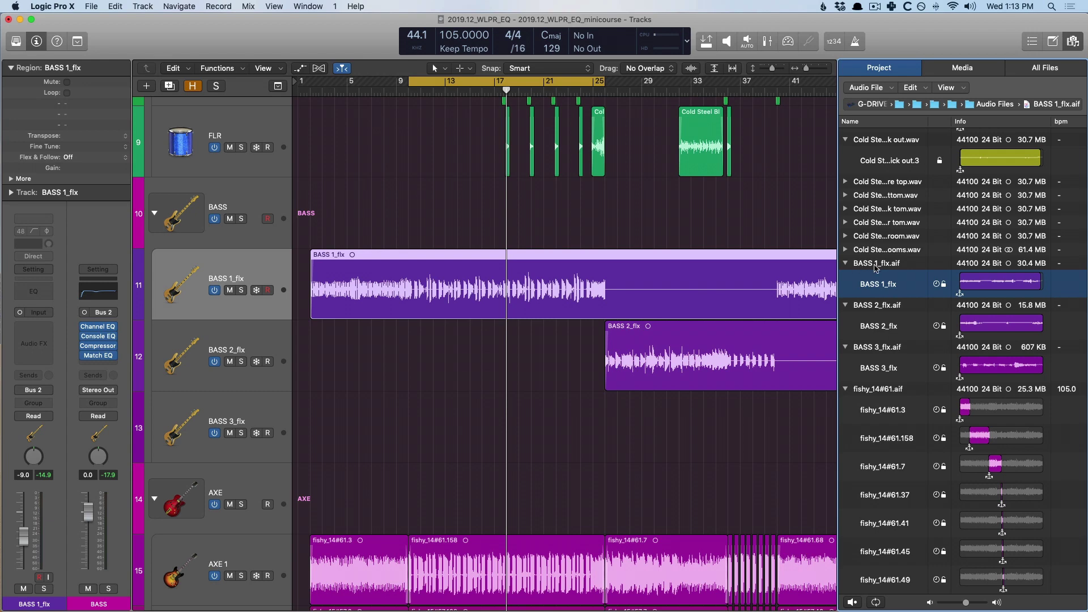
# Load BASS 1_flx.aif into the BASS Match EQ's Current area
pyautogui.press('v')
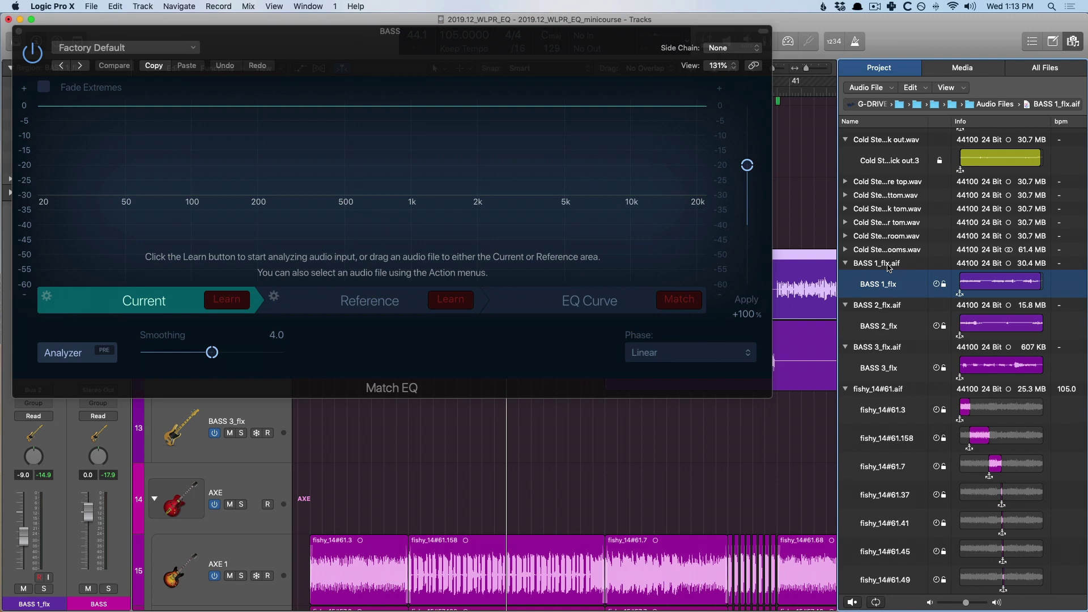
pyautogui.moveTo(889, 267)
pyautogui.mouseDown()
pyautogui.moveTo(336, 214)
pyautogui.moveTo(221, 312)
pyautogui.moveTo(188, 311)
pyautogui.mouseUp()
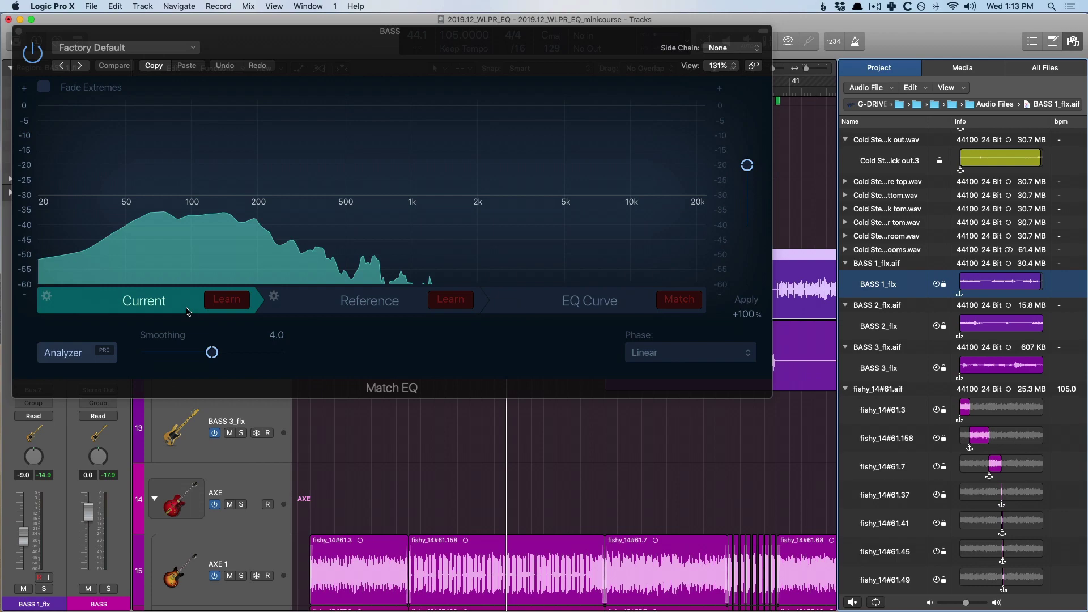
pyautogui.press('super+w')
# Find the kick-in file and load it as the Match EQ reference
pyautogui.scroll(10, 339, 288)
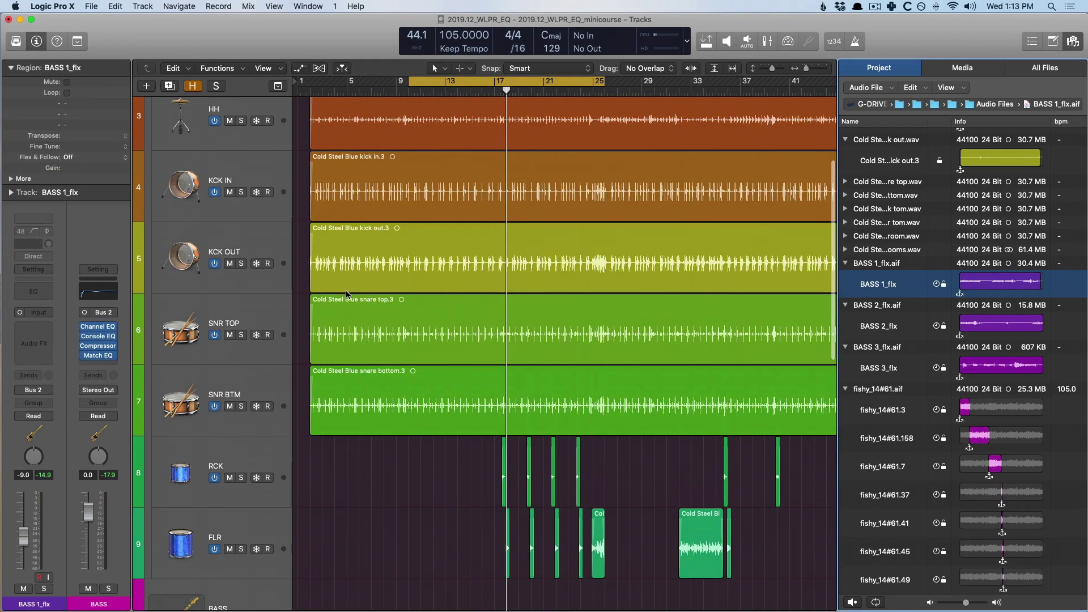
pyautogui.scroll(2, 340, 288)
pyautogui.click(438, 256)
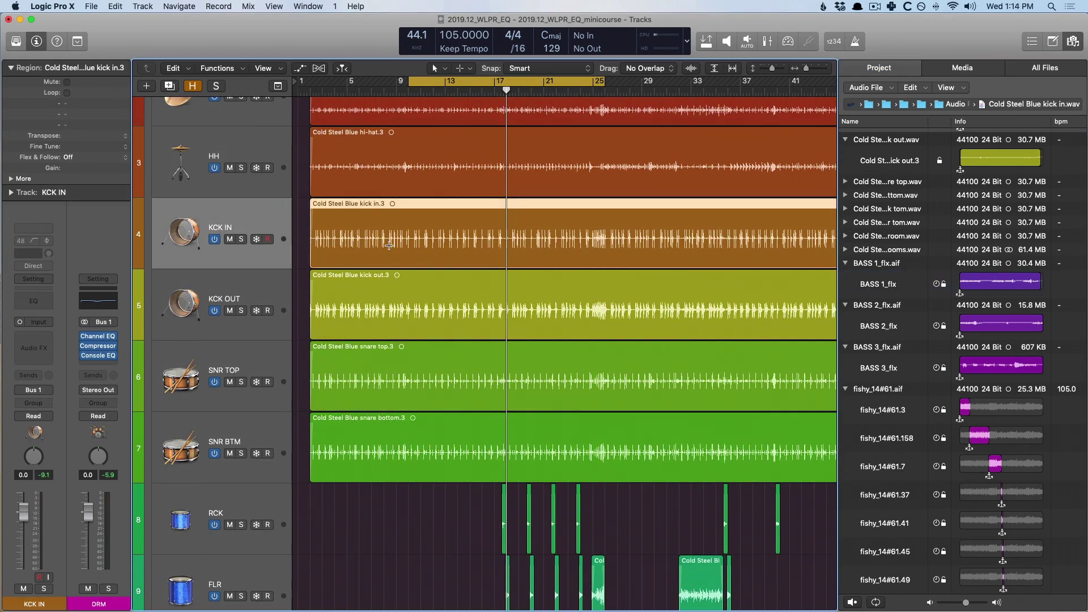
pyautogui.click(301, 209)
pyautogui.click(337, 210)
pyautogui.scroll(3, 942, 269)
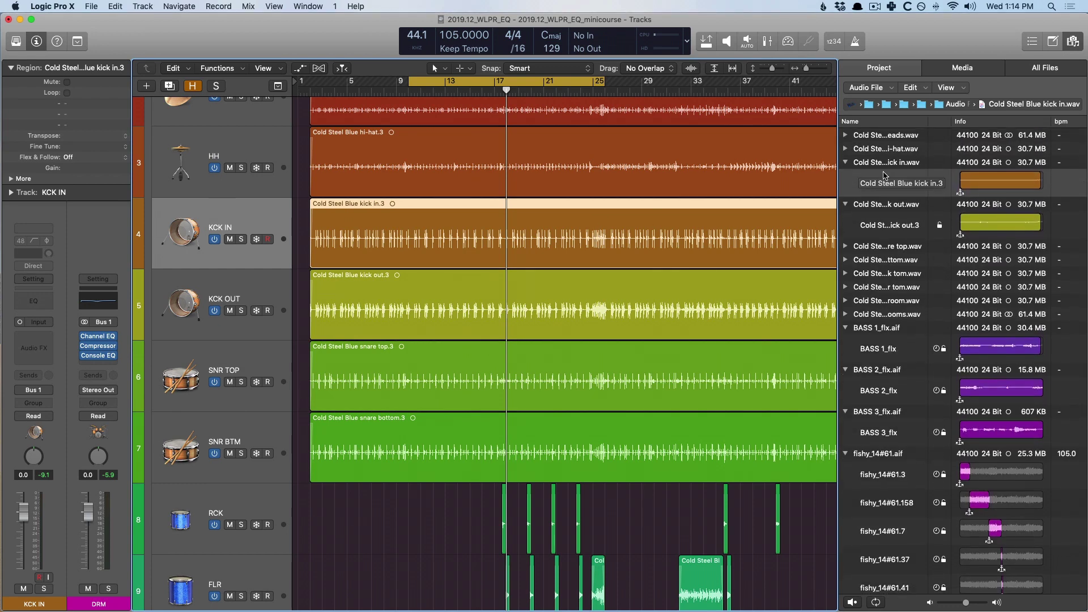
pyautogui.press('v')
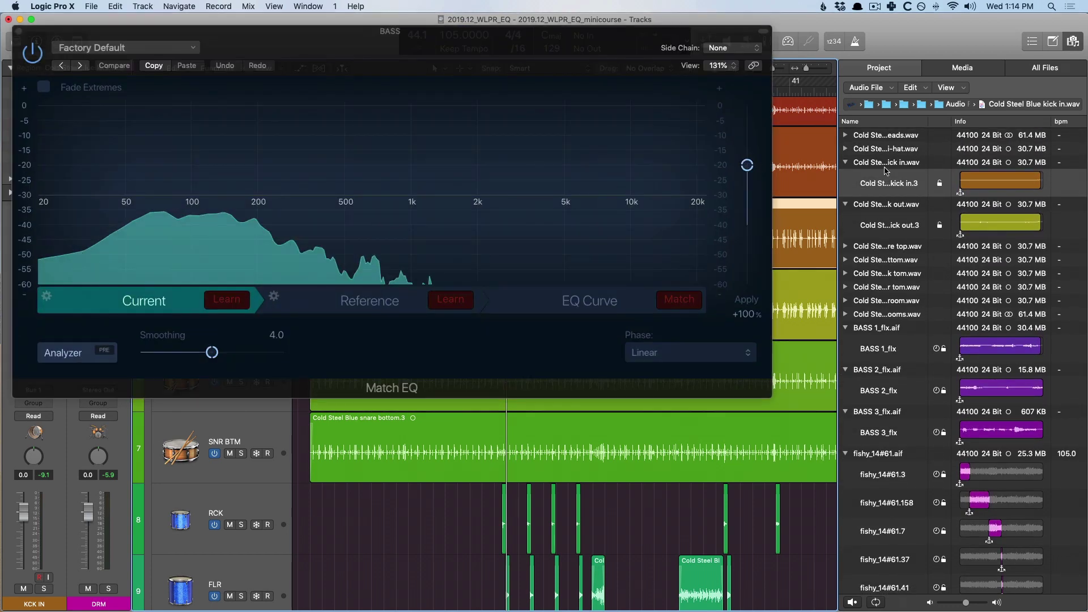
pyautogui.moveTo(885, 171)
pyautogui.mouseDown()
pyautogui.moveTo(824, 158)
pyautogui.moveTo(391, 258)
pyautogui.moveTo(392, 305)
pyautogui.mouseUp()
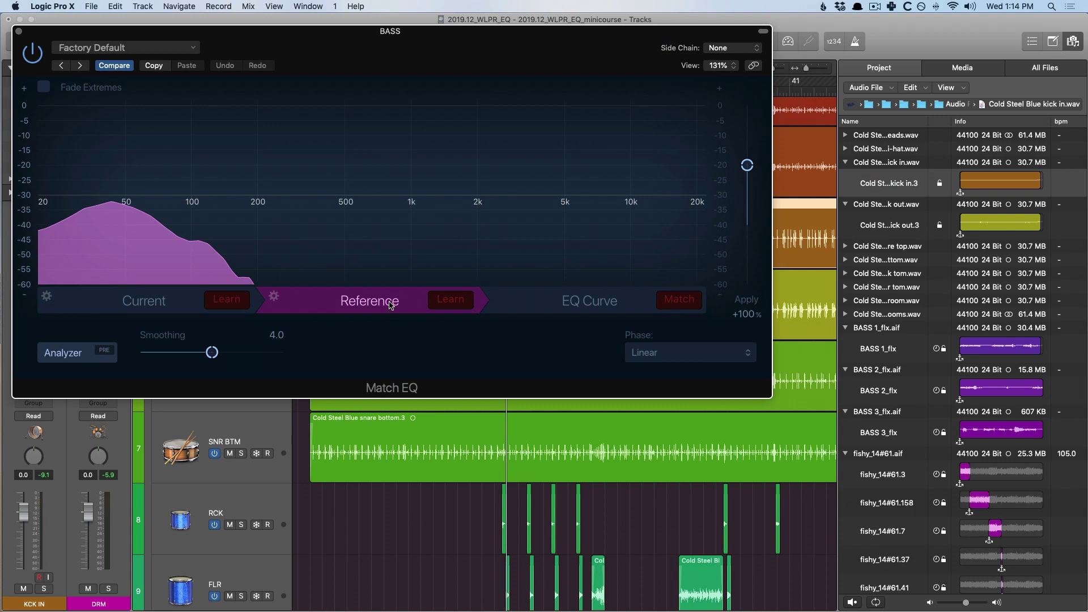
# Match the bass to the kick, then compare the Current, Reference and EQ Curve views
pyautogui.click(671, 305)
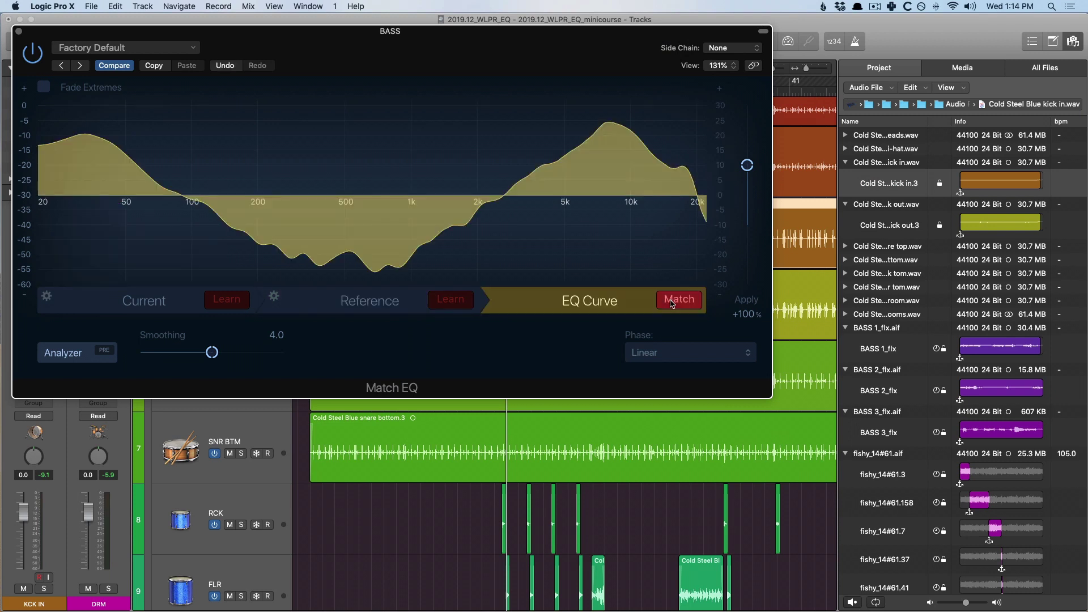
pyautogui.click(94, 307)
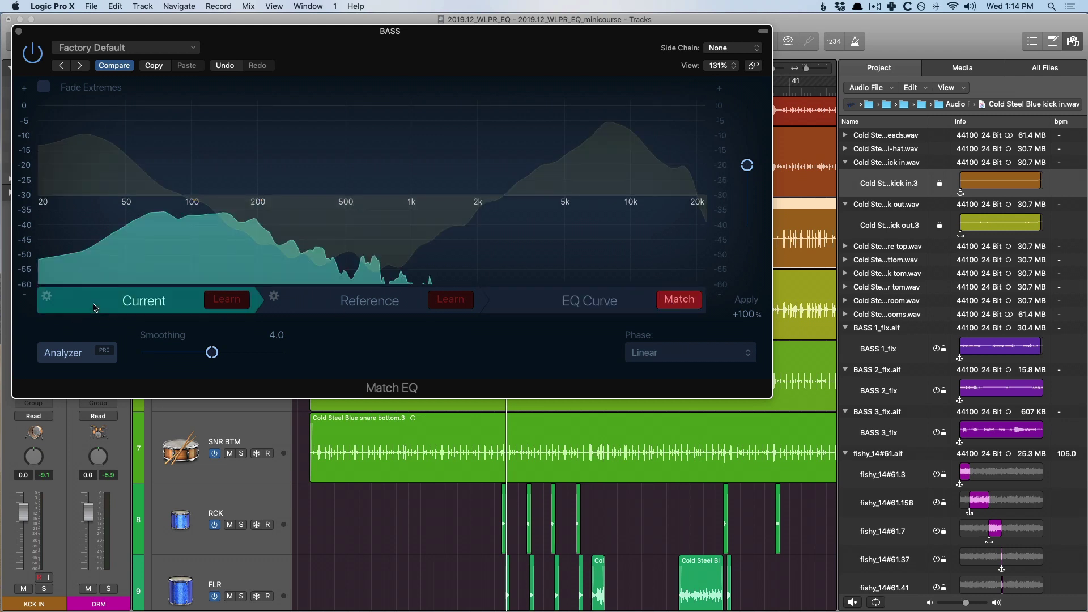
pyautogui.click(334, 306)
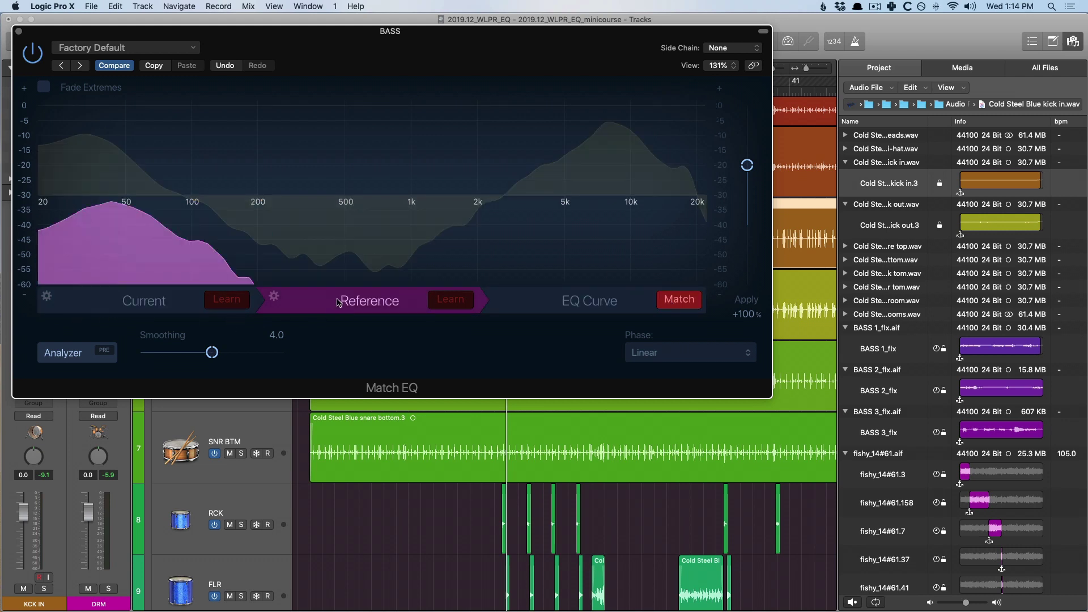
pyautogui.click(595, 300)
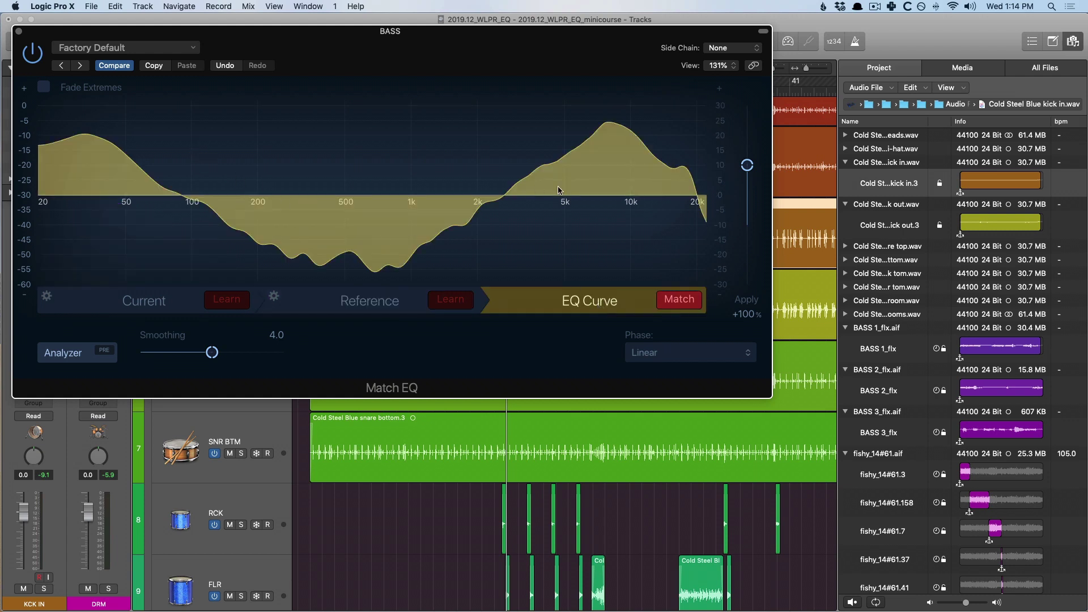
pyautogui.click(121, 307)
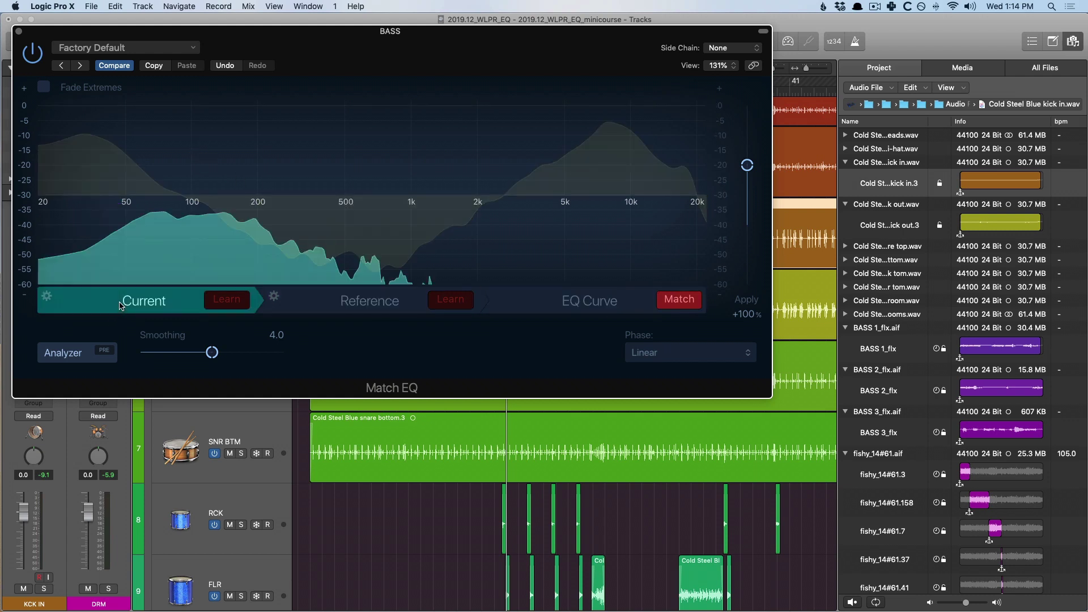
pyautogui.click(316, 307)
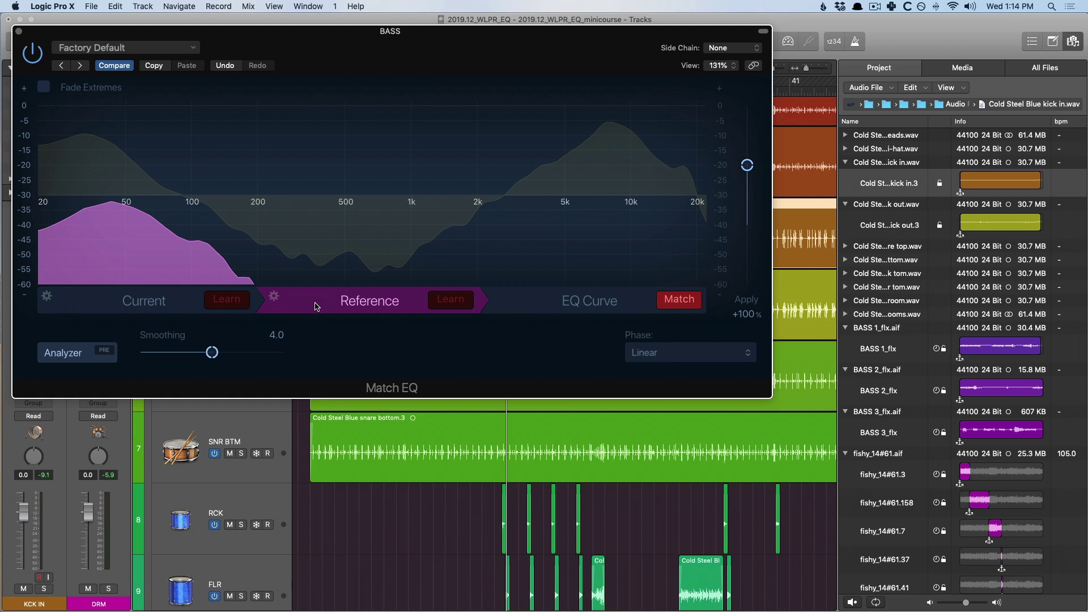
pyautogui.click(534, 306)
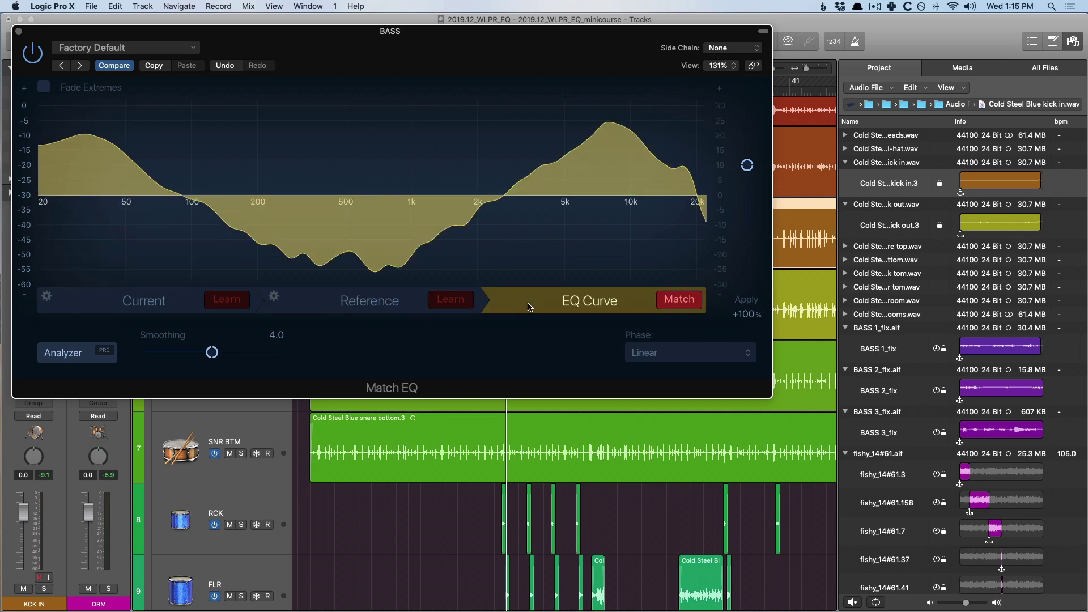
# Set Smoothing to 12.0 and Phase to Minimal, Zero Latency, then lower Apply to -1%
pyautogui.moveTo(212, 354); pyautogui.dragTo(264, 353)
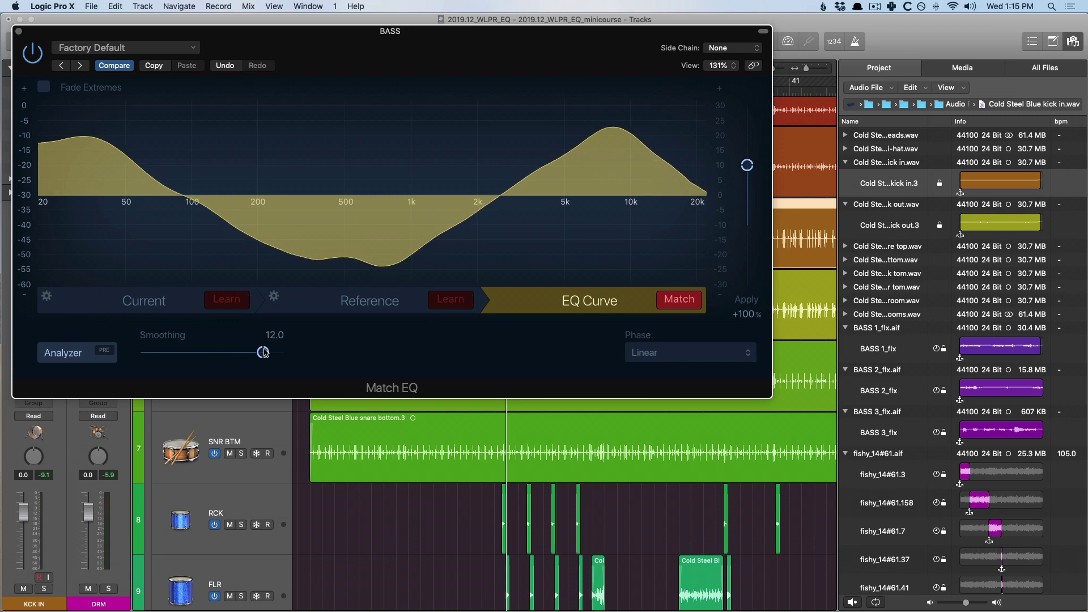
pyautogui.click(656, 353)
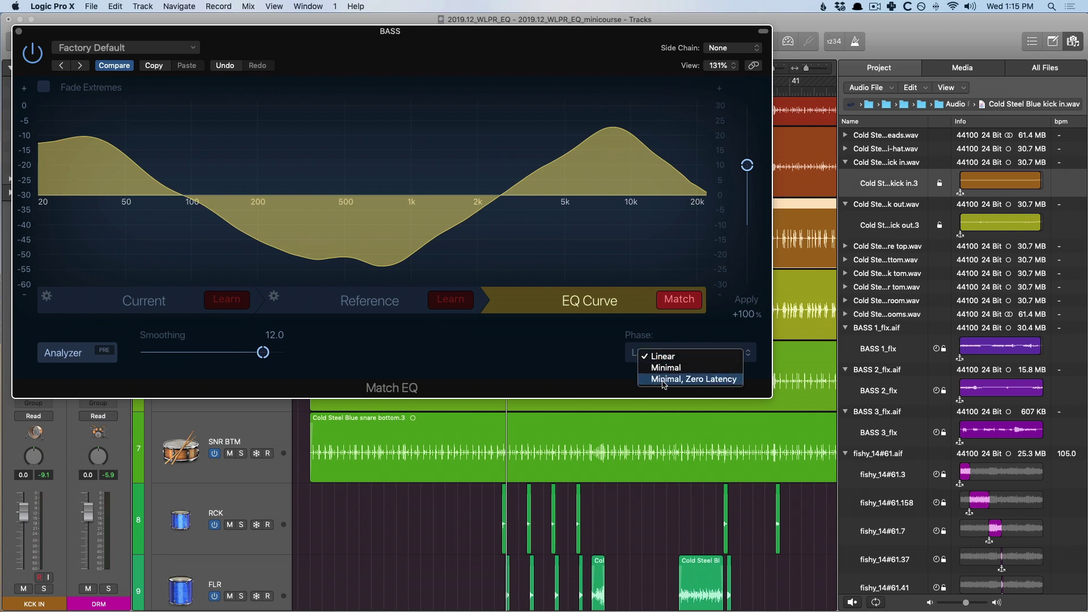
pyautogui.click(663, 379)
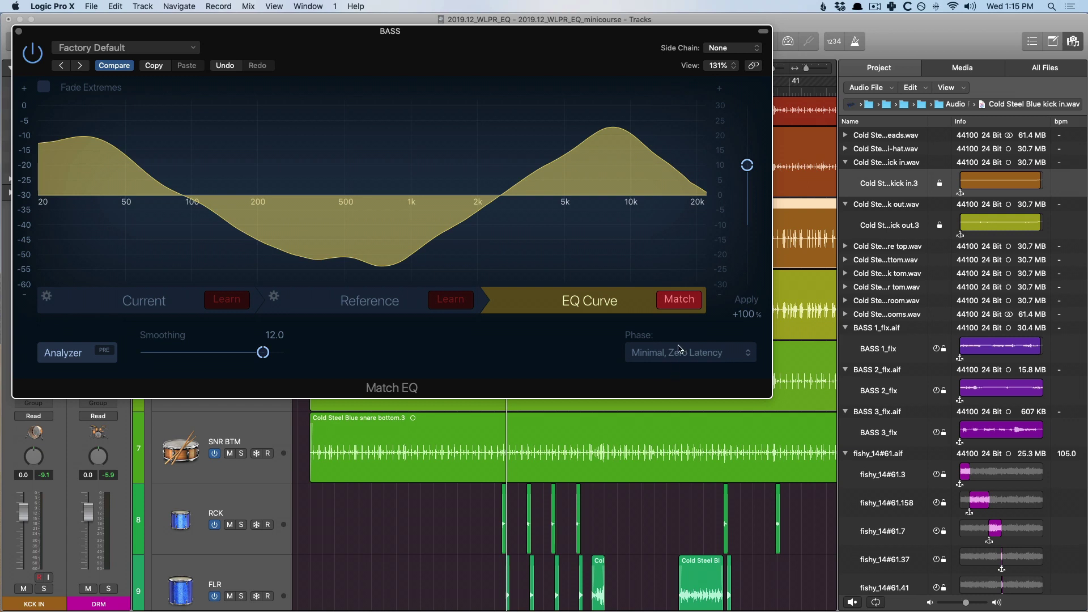
pyautogui.moveTo(747, 173); pyautogui.dragTo(749, 232)
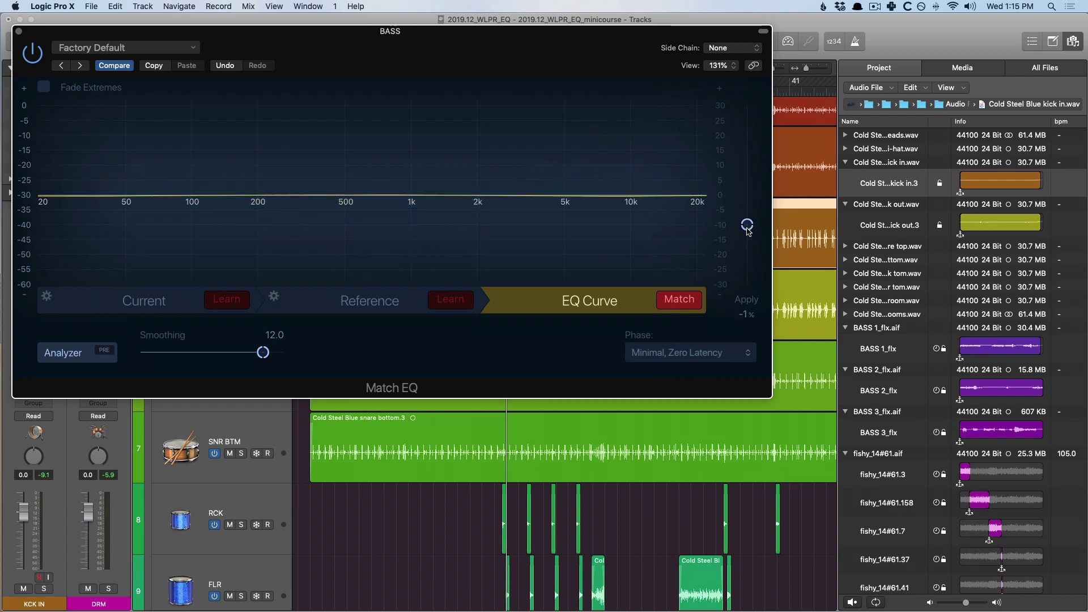
# Reopen the BASS Match EQ, reset Apply and pull it down to about -12%
pyautogui.press('super+w')
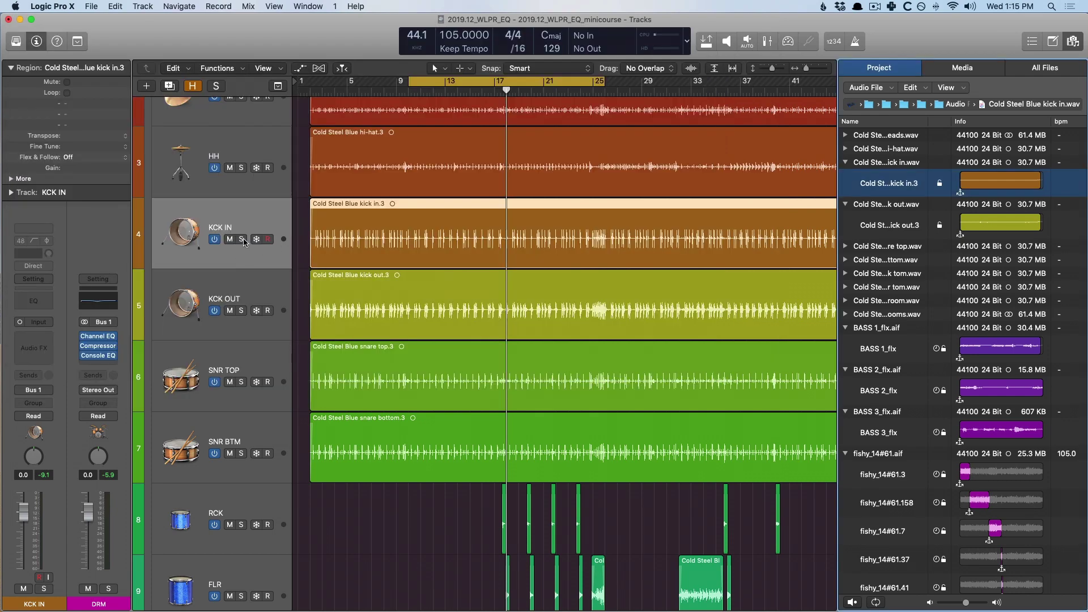
pyautogui.press('s')
pyautogui.scroll(-5, 249, 251)
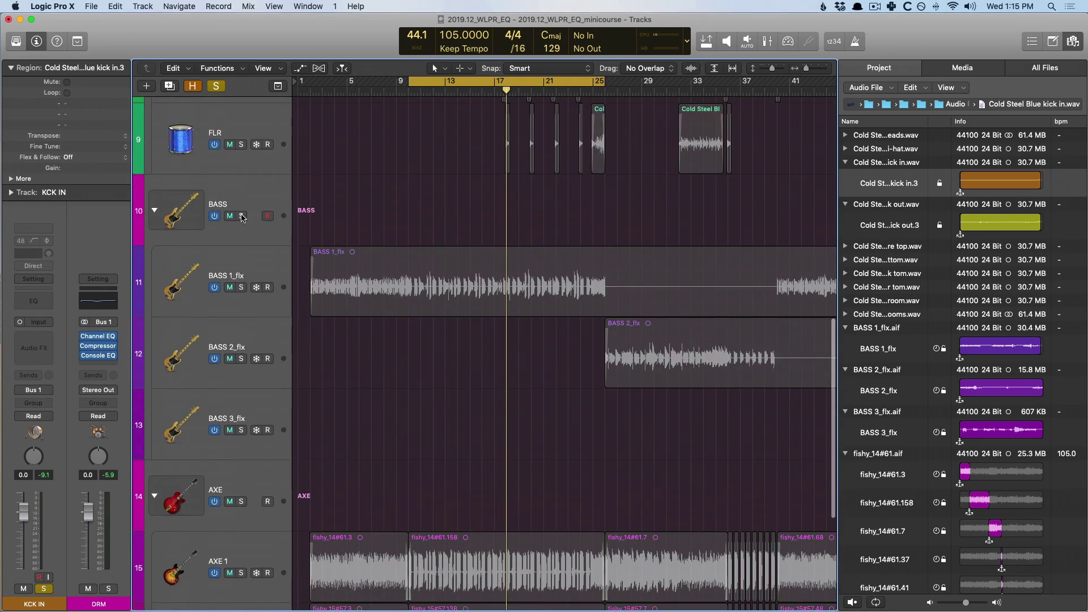
pyautogui.press('v')
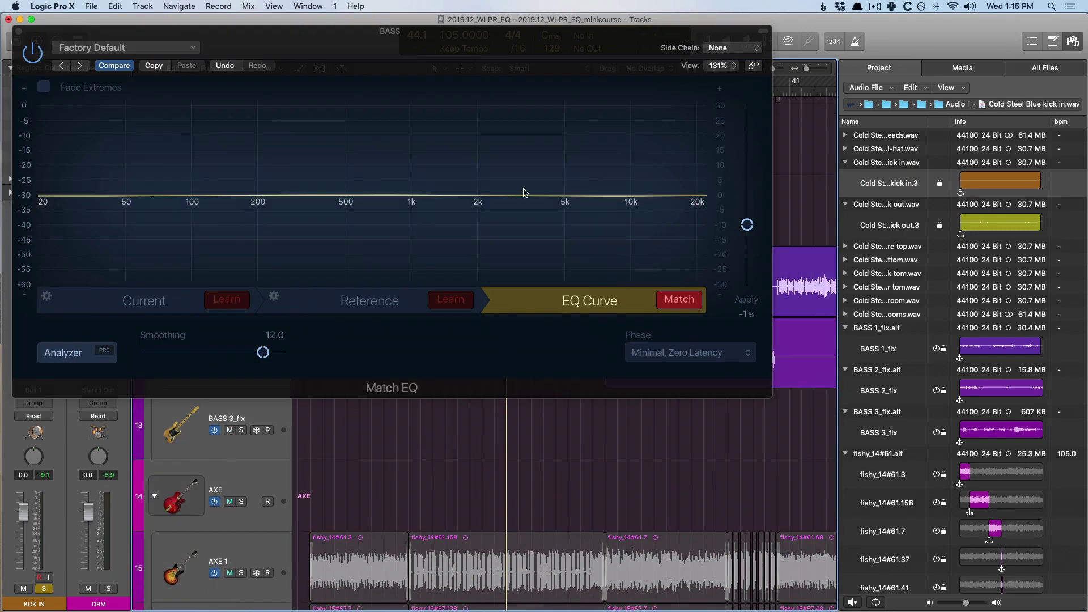
pyautogui.keyDown('alt'); pyautogui.click(746, 225); pyautogui.keyUp('alt')
pyautogui.moveTo(746, 225); pyautogui.dragTo(748, 226)
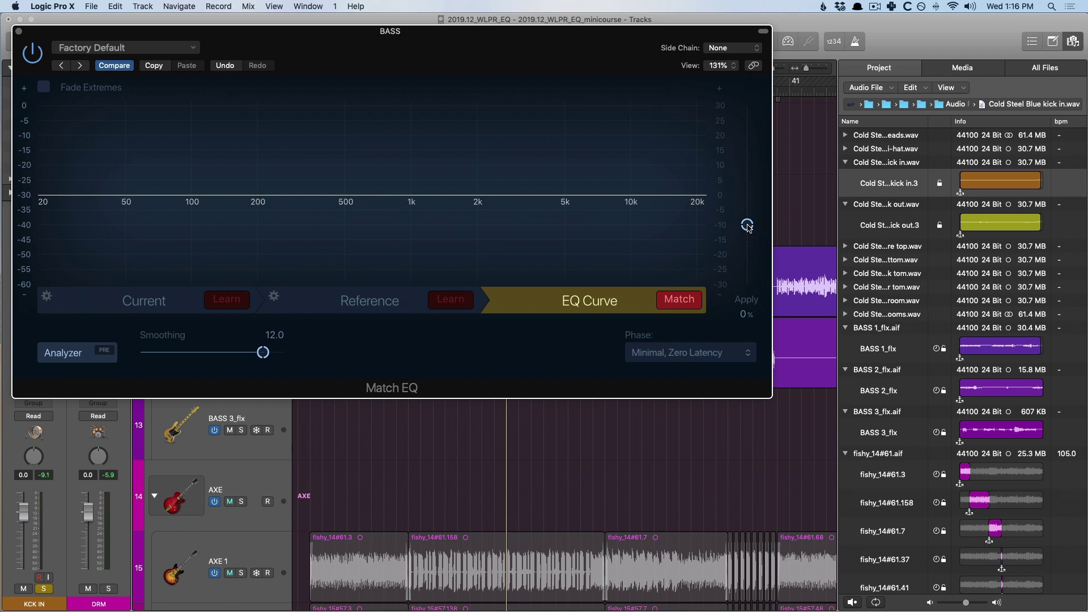
# Fine-tune BASS Apply to -10% during playback, then stop
pyautogui.press('space')
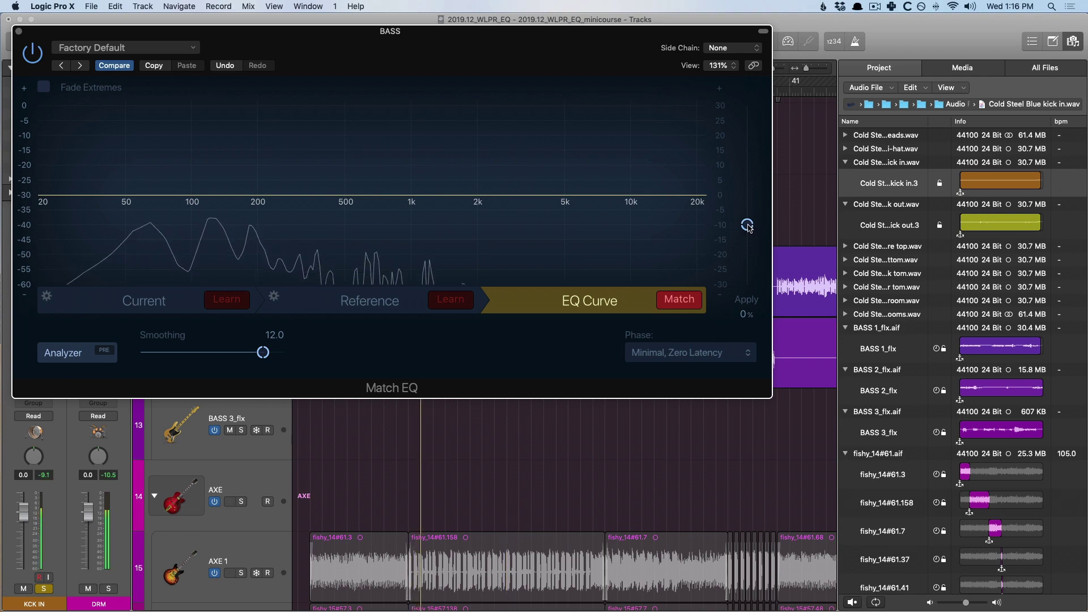
pyautogui.moveTo(747, 225); pyautogui.dragTo(748, 233)
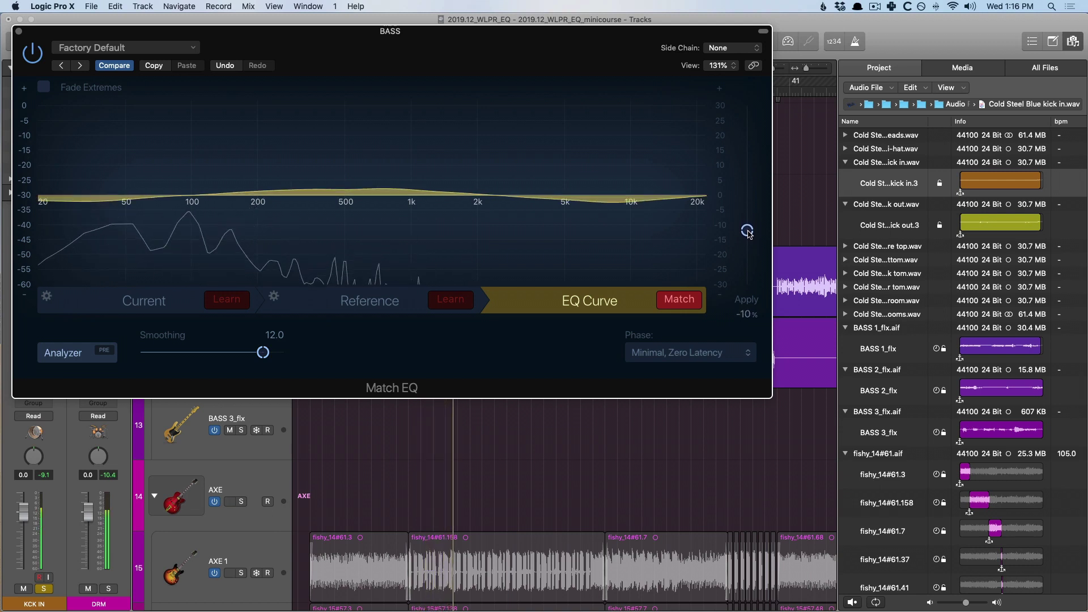
pyautogui.moveTo(749, 232); pyautogui.dragTo(749, 232)
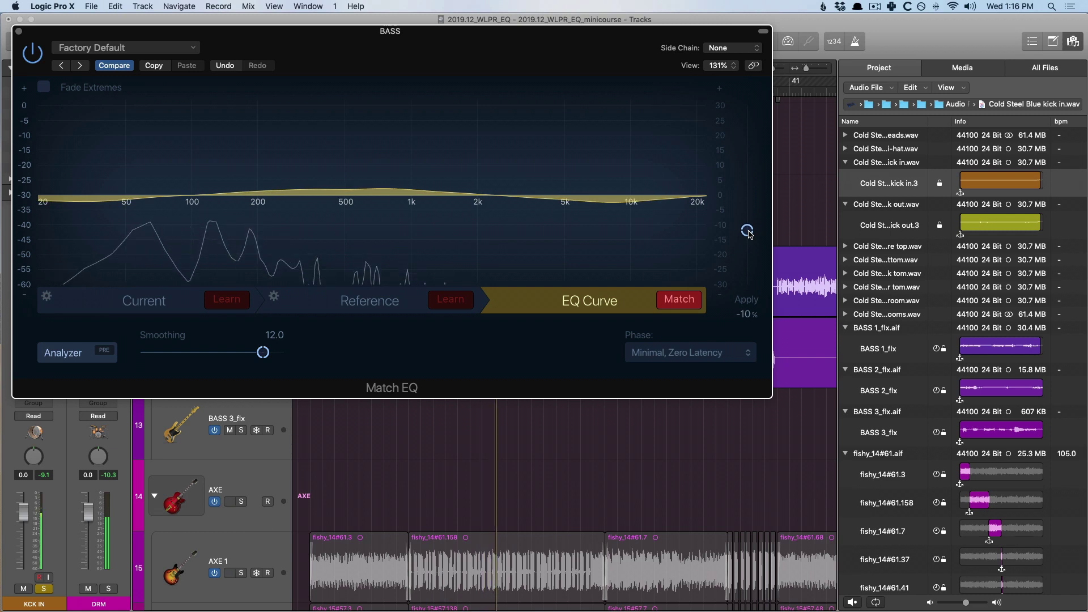
pyautogui.press('space')
pyautogui.press('super+w')
pyautogui.scroll(10, 462, 188)
# Play from around bar 10 and select BASS to view its Channel EQ, Console EQ, Compressor and Match EQ
pyautogui.scroll(-7, 458, 153)
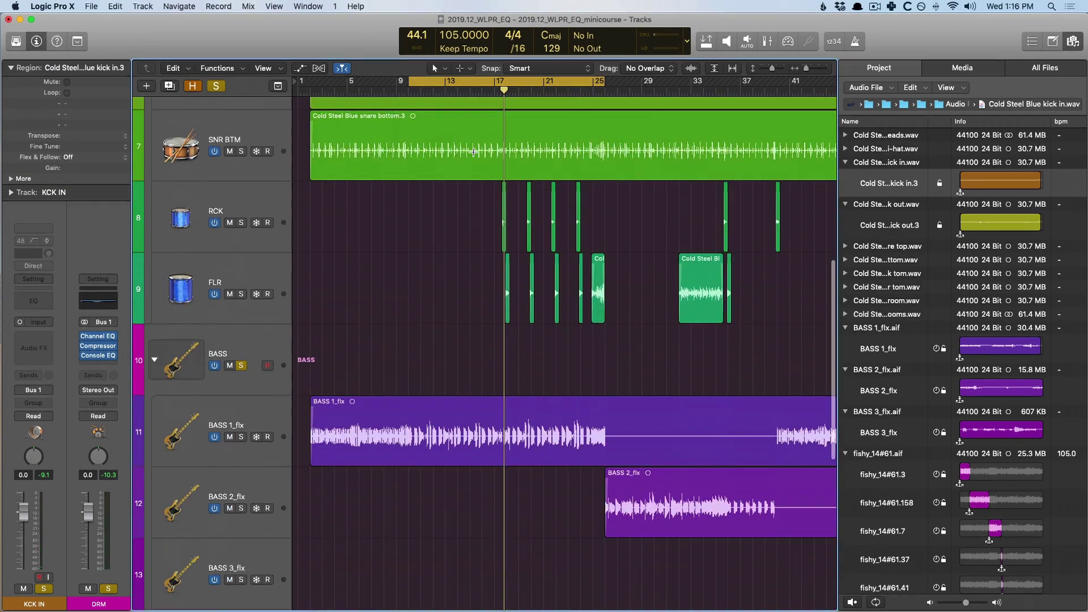
pyautogui.press('space')
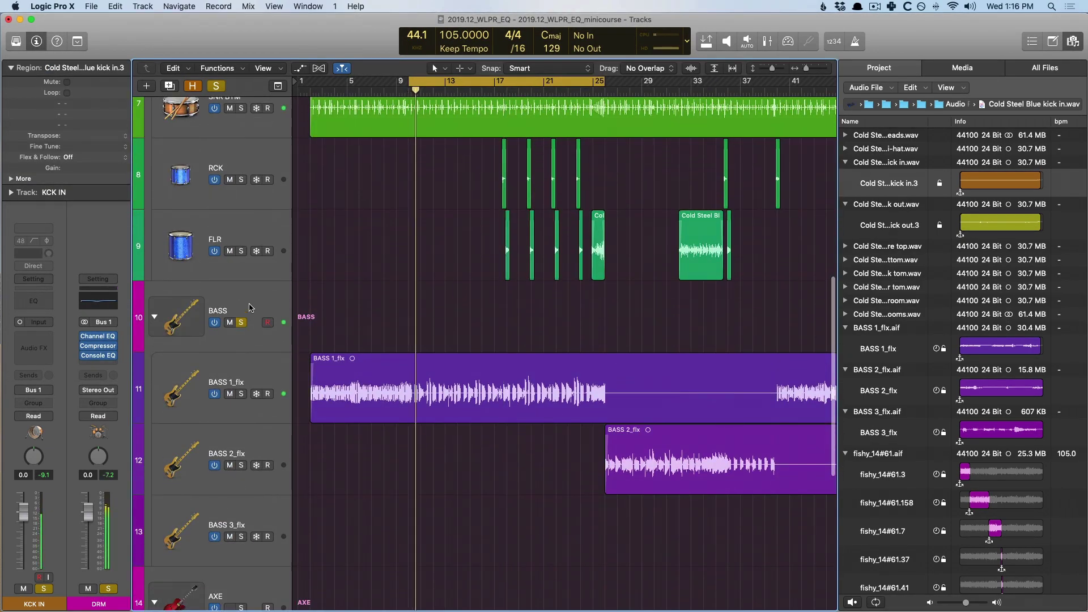
pyautogui.click(250, 298)
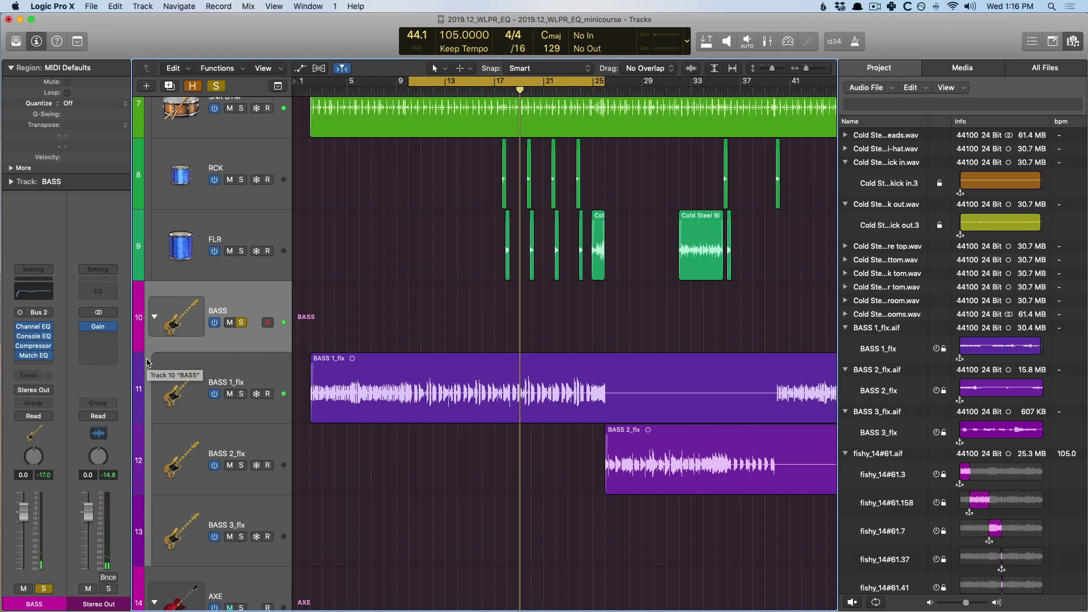
# Set Apply to +5% in KCK IN's Match EQ and check its Current and Reference spectra
pyautogui.press('x')
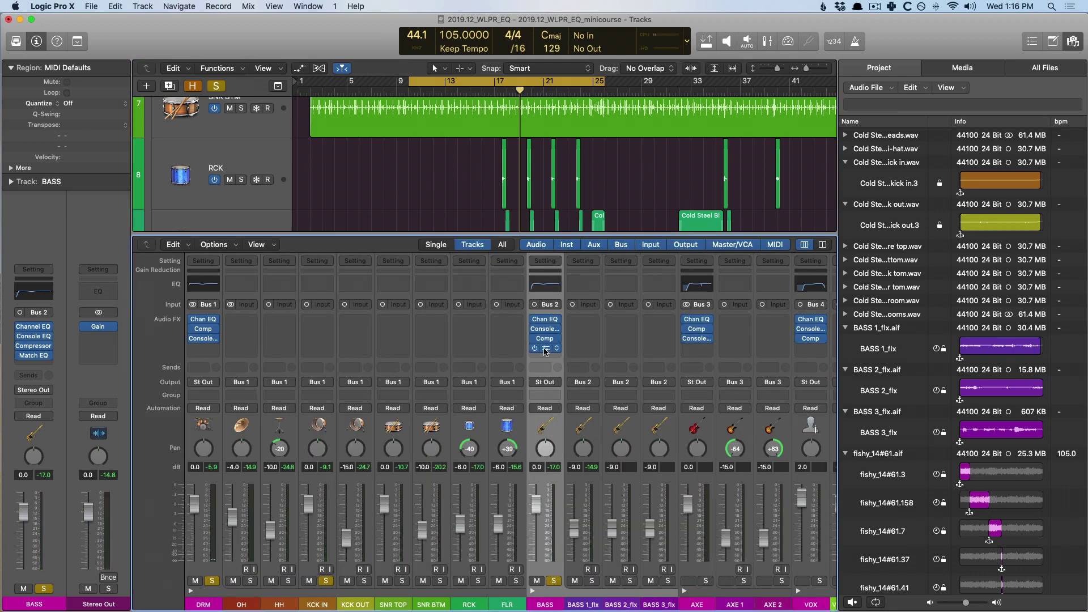
pyautogui.click(319, 321)
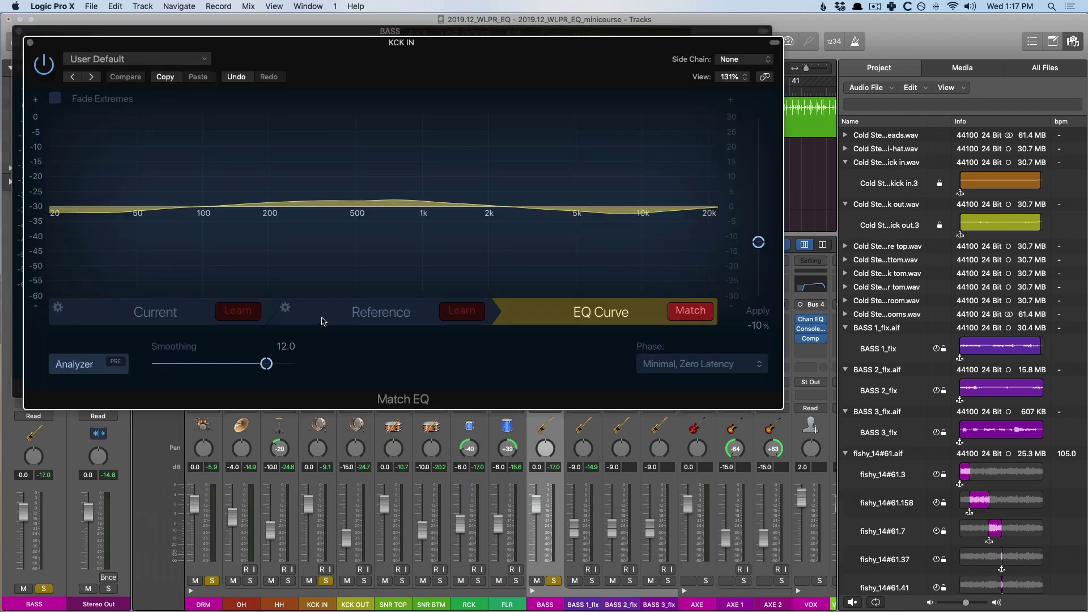
pyautogui.moveTo(760, 243); pyautogui.dragTo(760, 236)
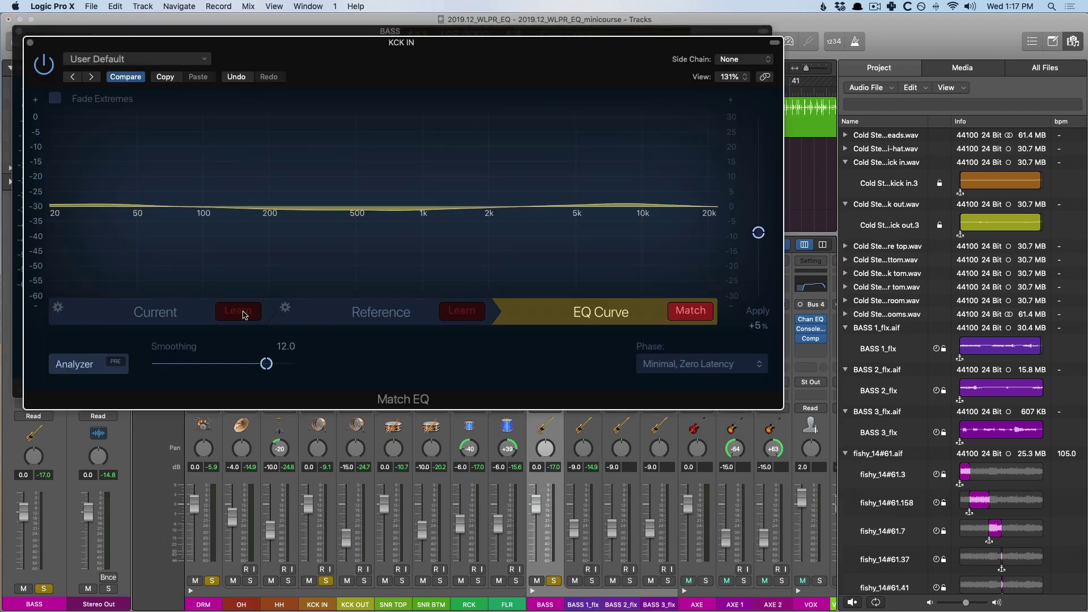
pyautogui.click(166, 315)
pyautogui.click(334, 318)
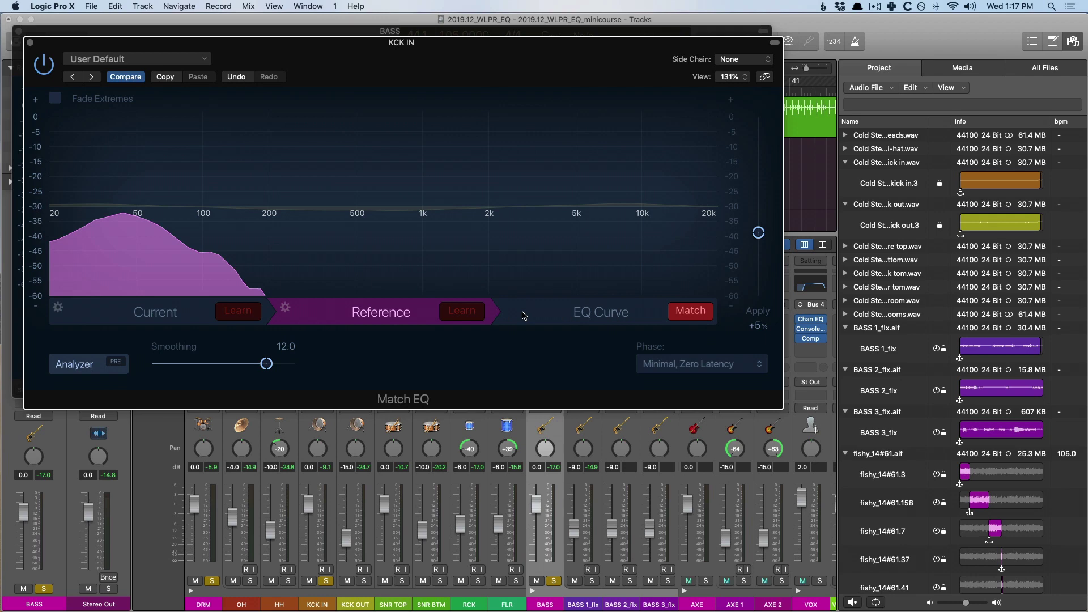
pyautogui.click(561, 310)
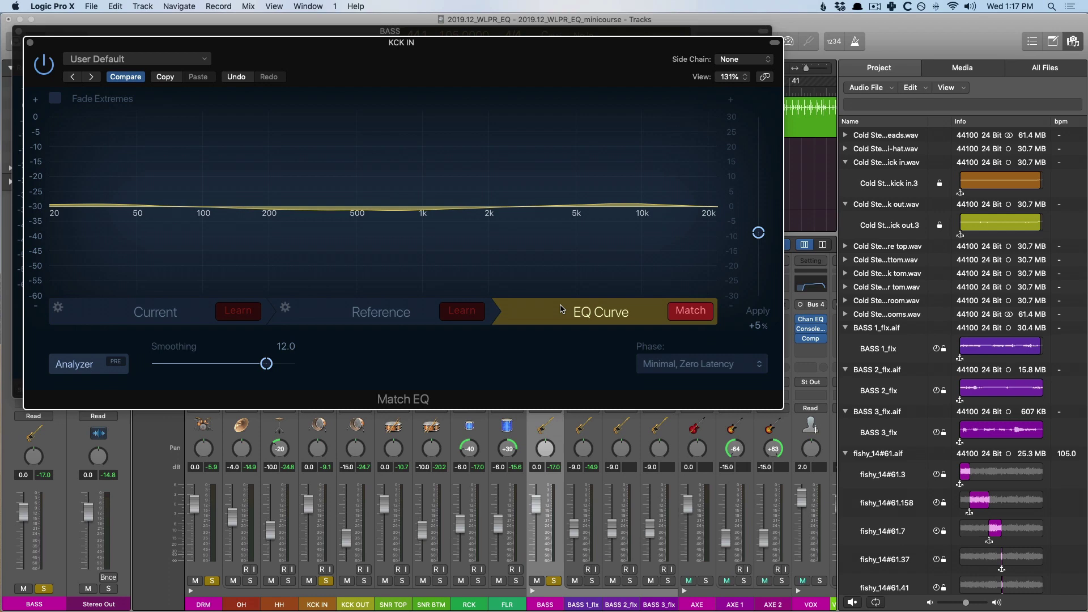
# Audition the kick, nudging Apply down and then back to +5%
pyautogui.press('space')
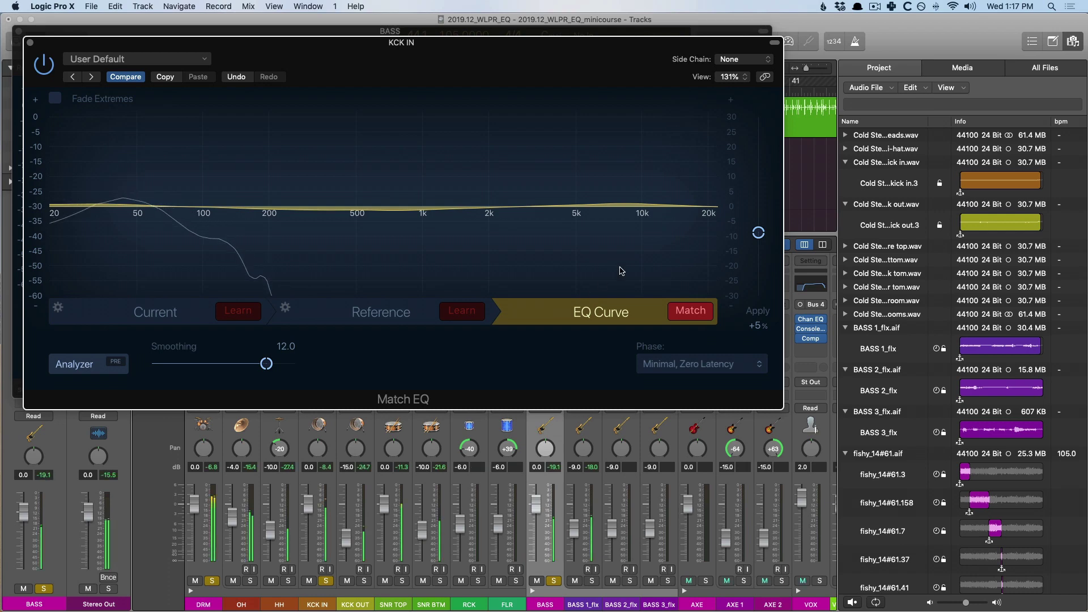
pyautogui.moveTo(759, 231); pyautogui.dragTo(759, 238)
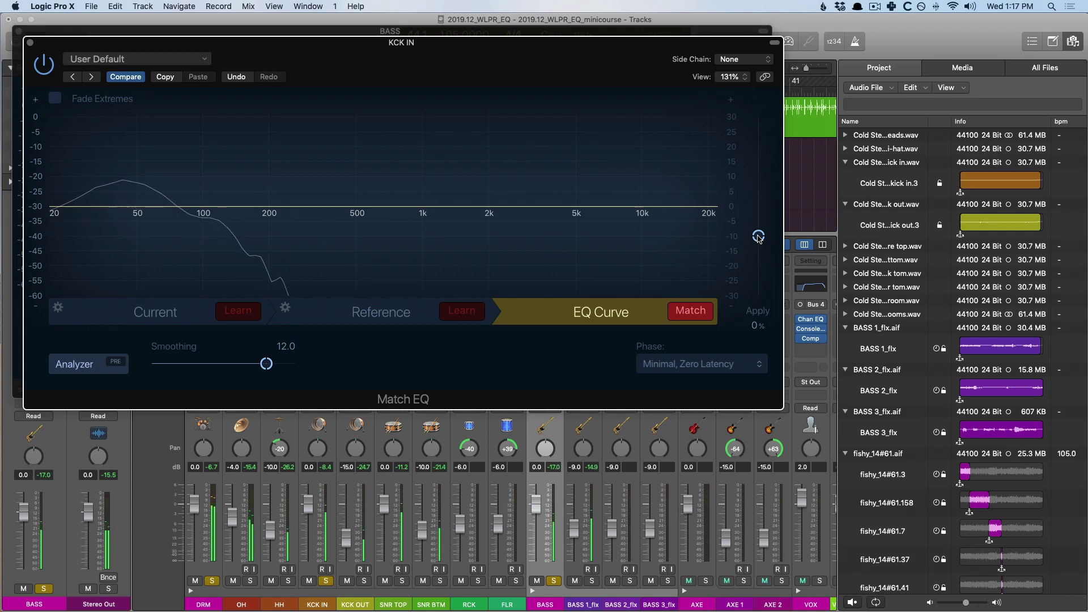
pyautogui.moveTo(759, 238); pyautogui.dragTo(762, 235)
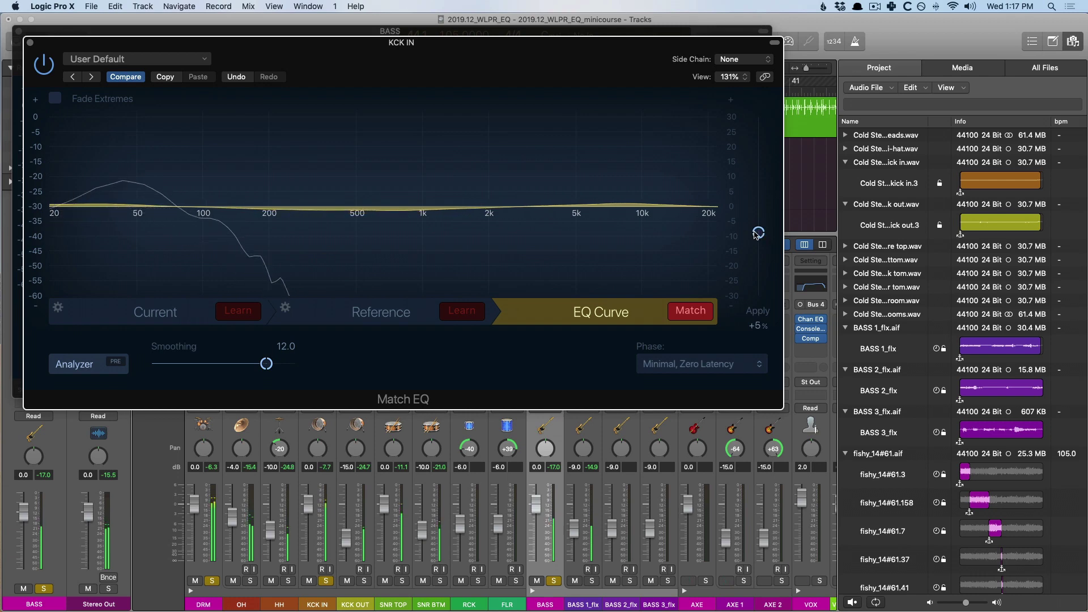
# Reduce the BASS Match EQ Apply amount to -5%
pyautogui.press('v')
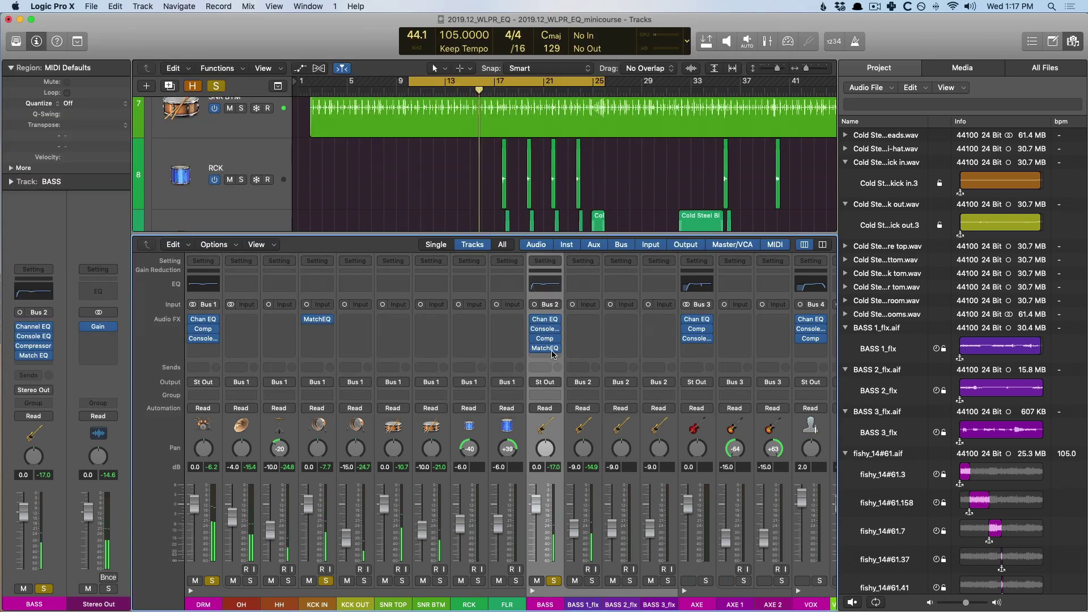
pyautogui.press('v')
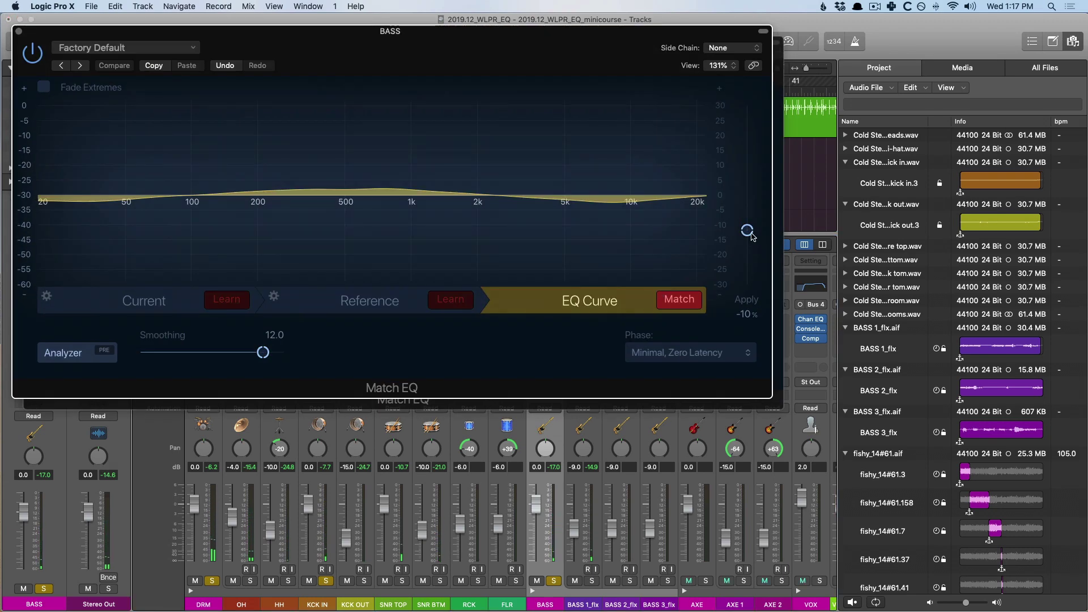
pyautogui.moveTo(750, 235); pyautogui.dragTo(748, 228)
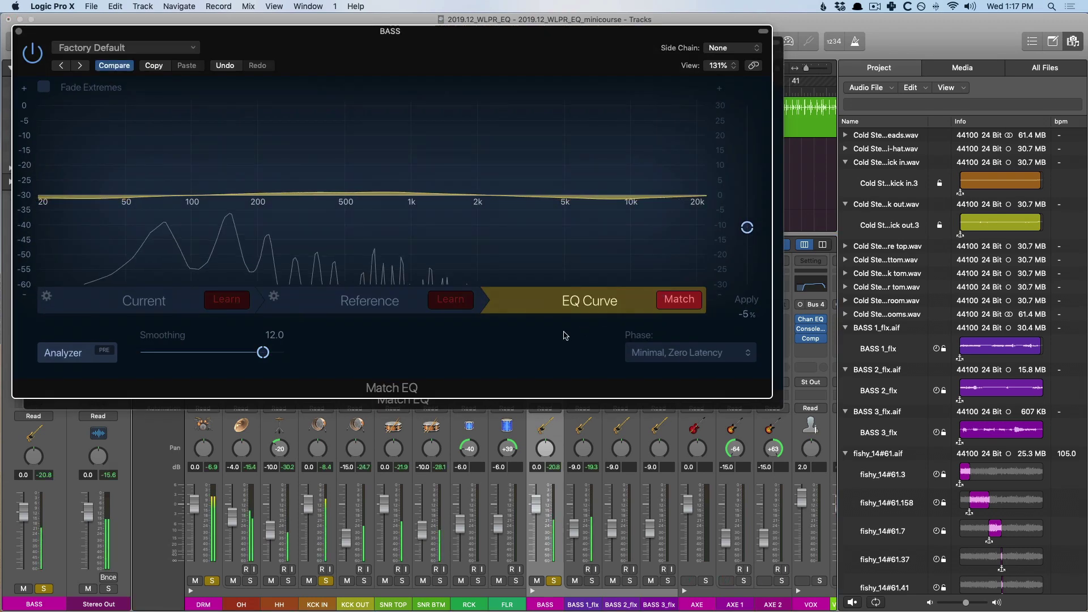
pyautogui.press('v')
# Move KCK IN's MatchEQ to a lower insert slot and toggle its bypass
pyautogui.moveTo(545, 348); pyautogui.dragTo(318, 348)
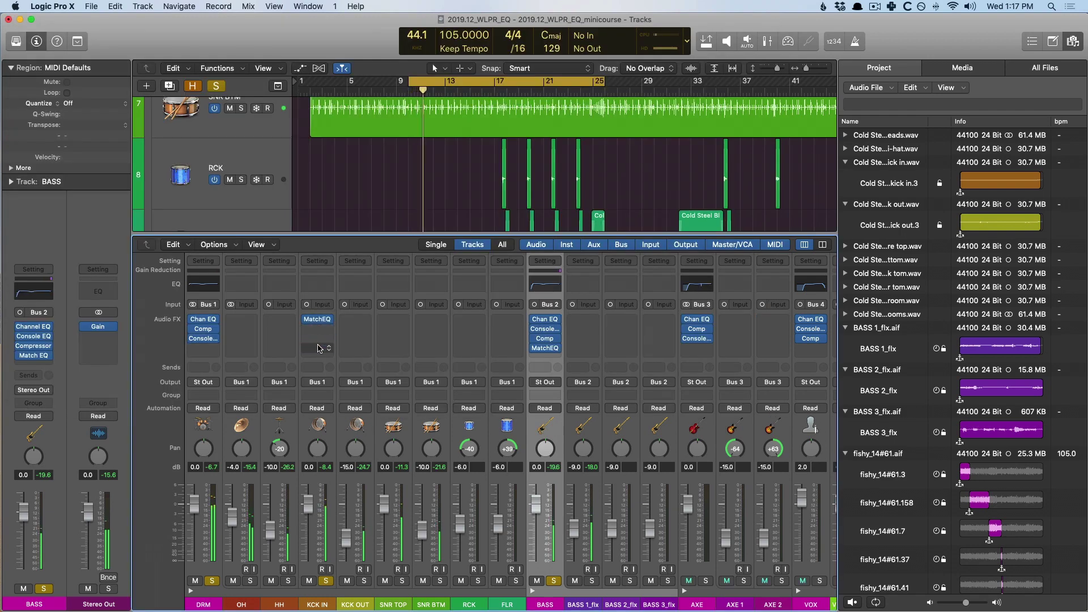
pyautogui.click(318, 603)
pyautogui.moveTo(309, 349)
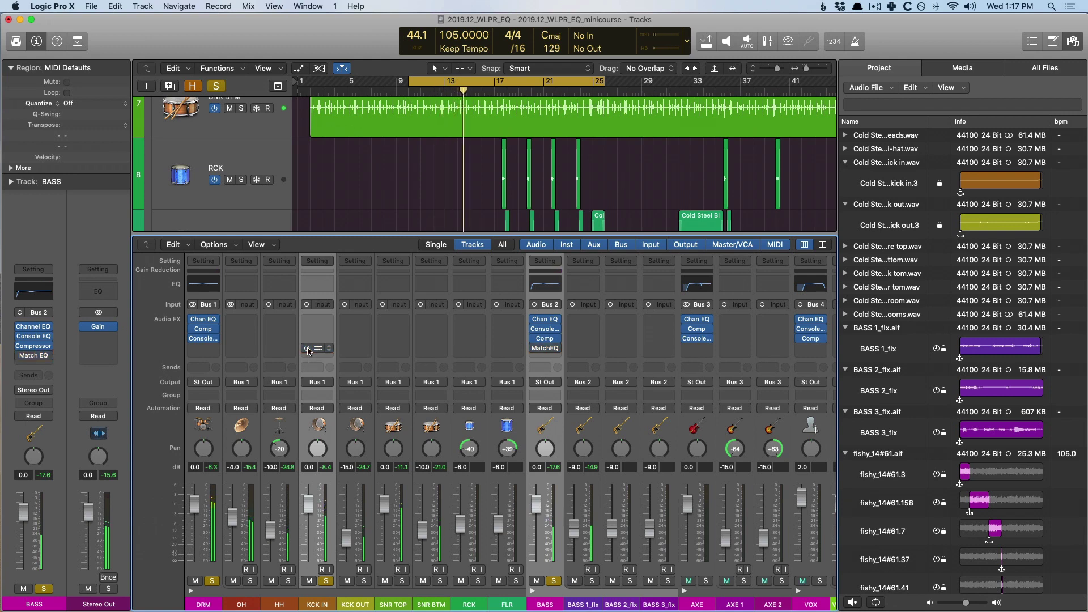
pyautogui.click(307, 349)
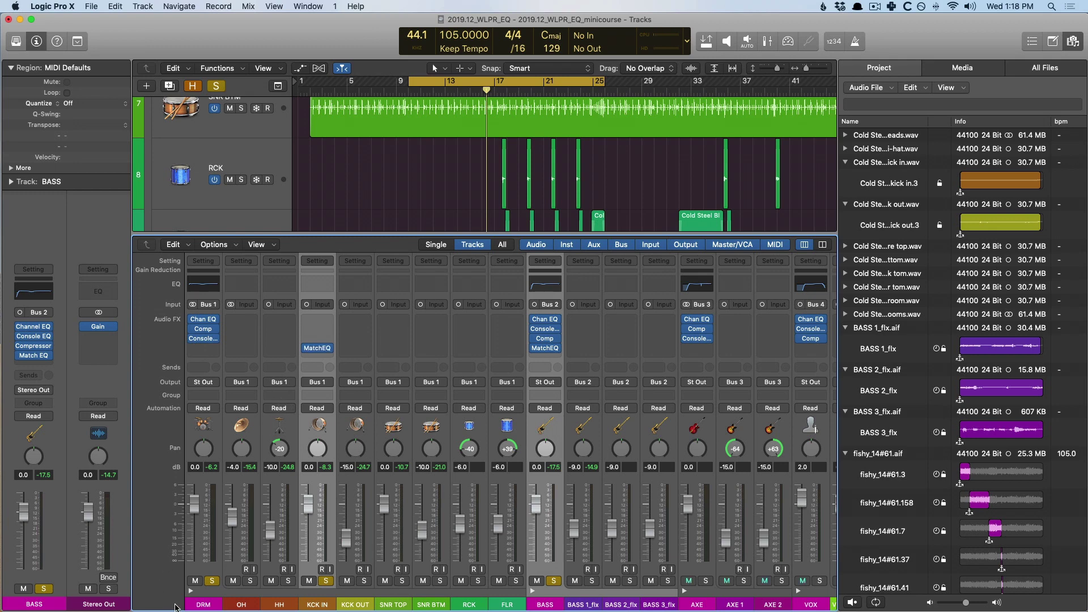
# Add a stereo Match EQ to the AXE channel and start learning its current spectrum
pyautogui.keyDown('alt'); pyautogui.click(190, 591); pyautogui.keyUp('alt')
pyautogui.click(274, 577)
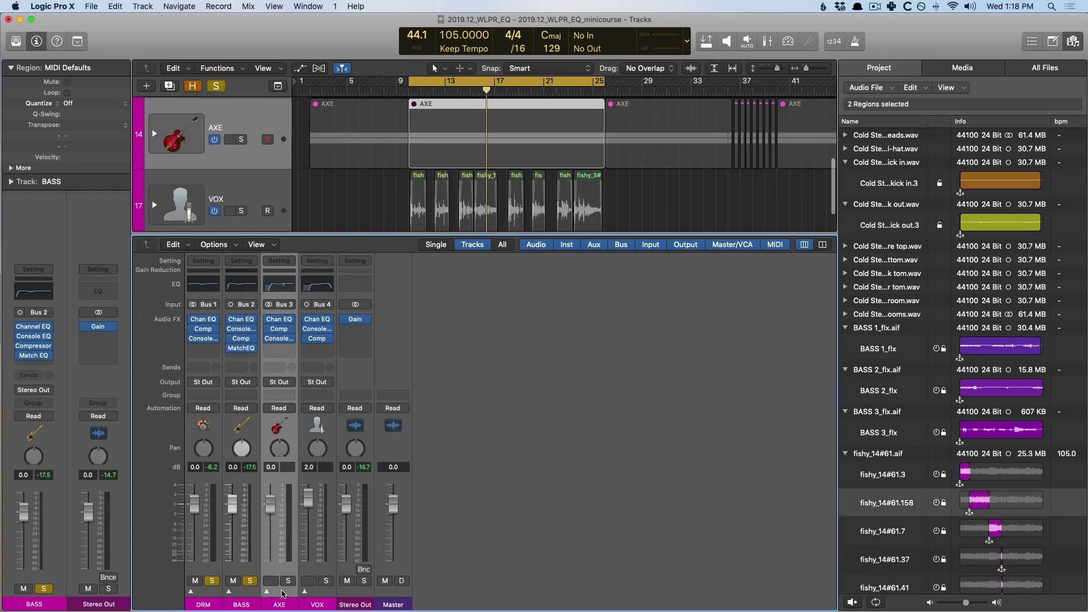
pyautogui.click(269, 348)
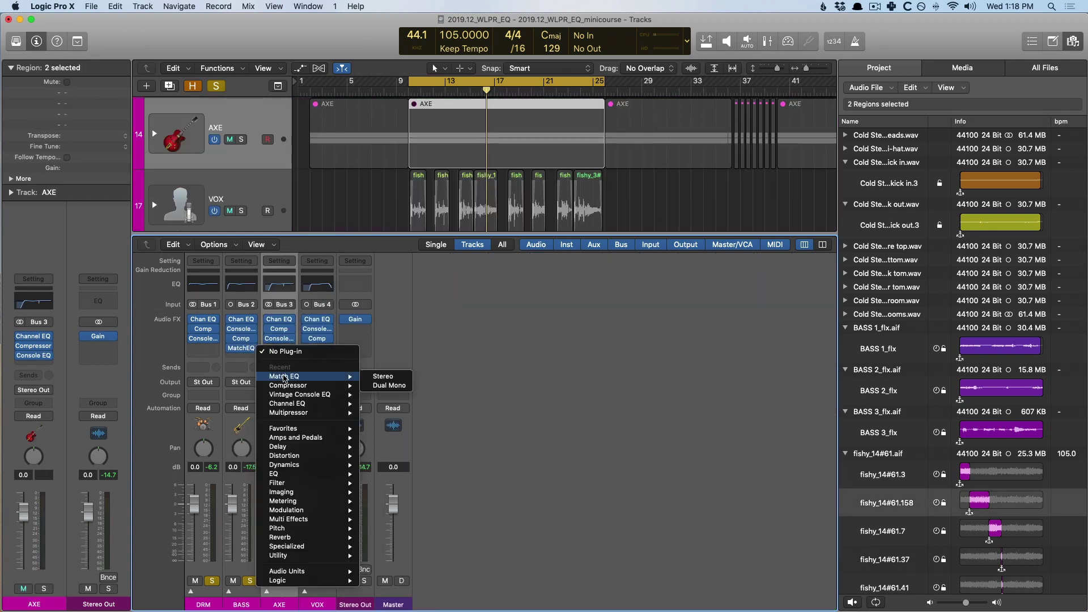
pyautogui.click(386, 376)
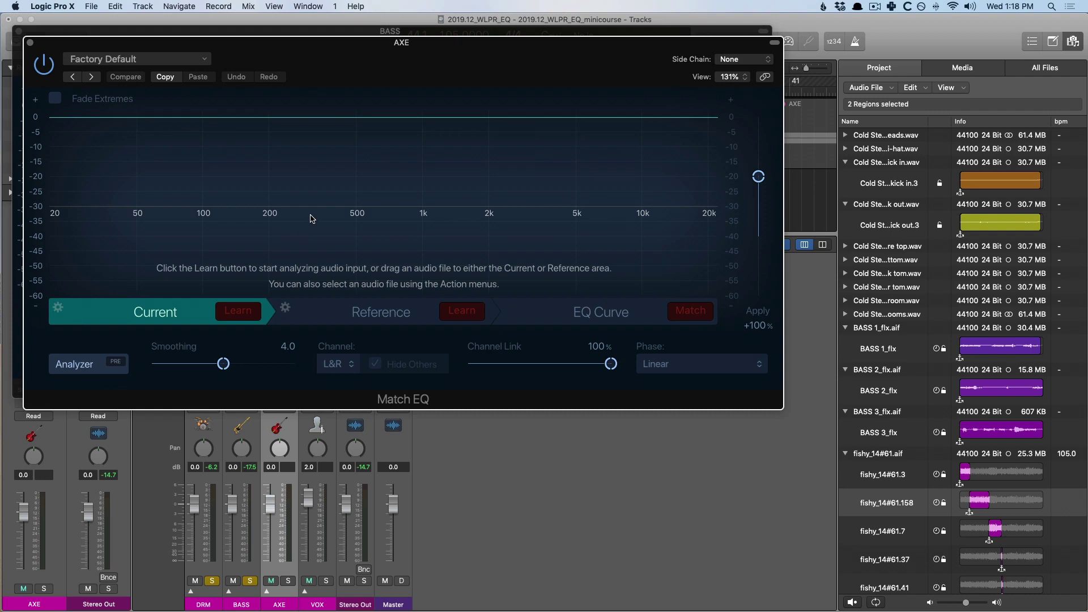
pyautogui.click(240, 309)
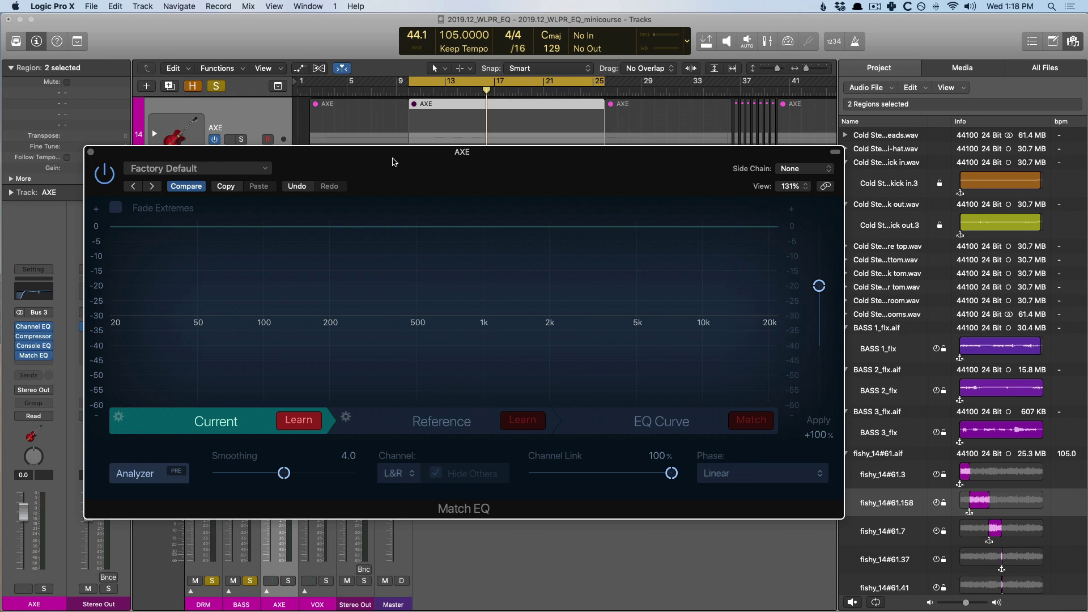
# Move the Match EQ window aside, unmute the AXE track and start playback
pyautogui.moveTo(394, 162); pyautogui.dragTo(441, 178)
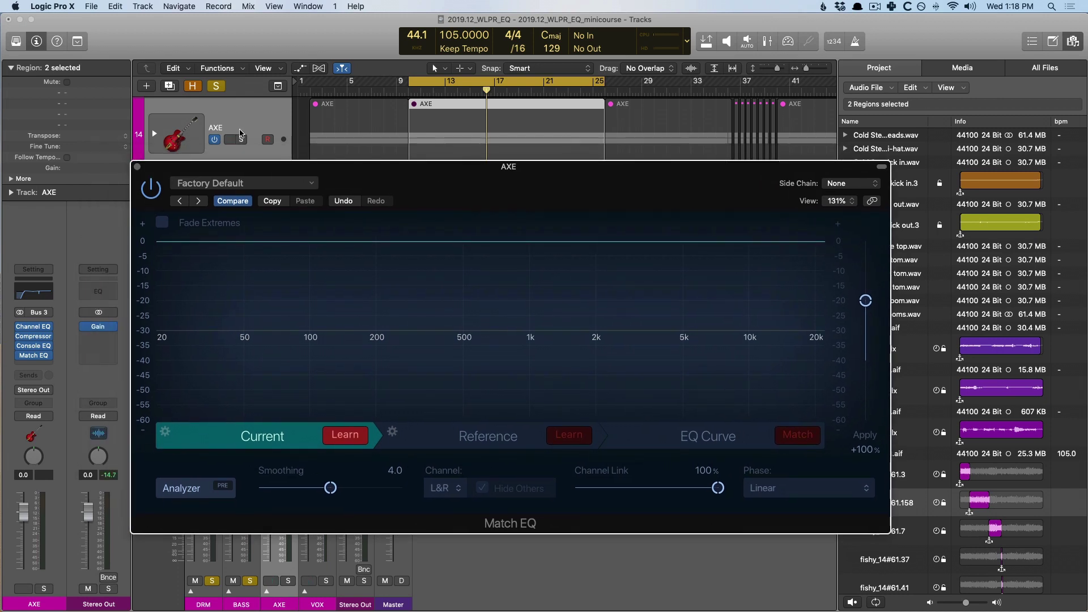
pyautogui.click(230, 140)
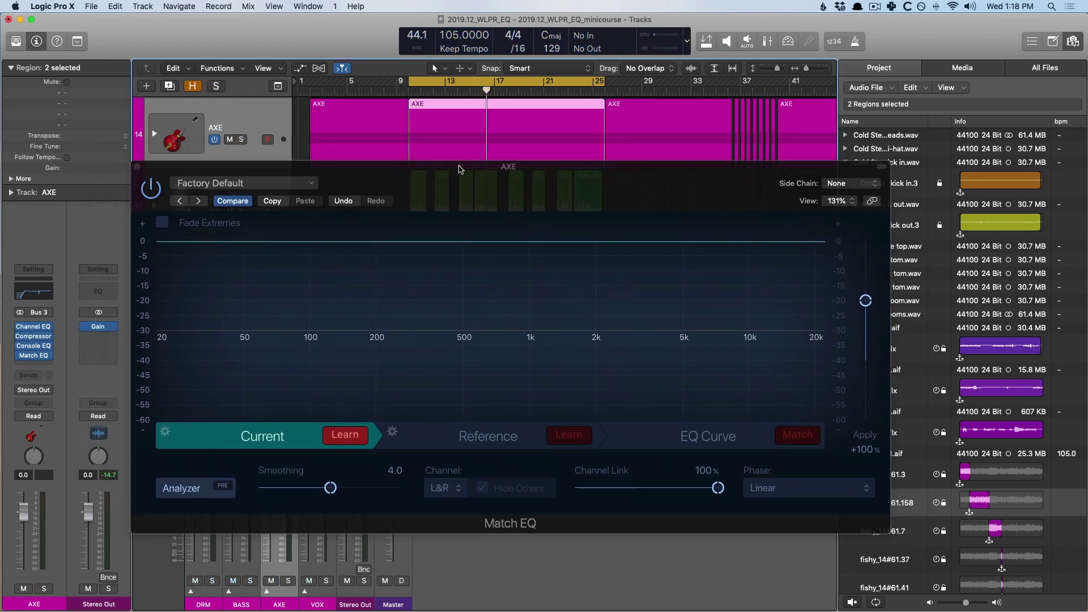
pyautogui.press('space')
# Finish learning the guitar's spectrum, set Phase to Minimal, Zero Latency, and close the AXE Match EQ
pyautogui.moveTo(460, 170); pyautogui.dragTo(437, 159)
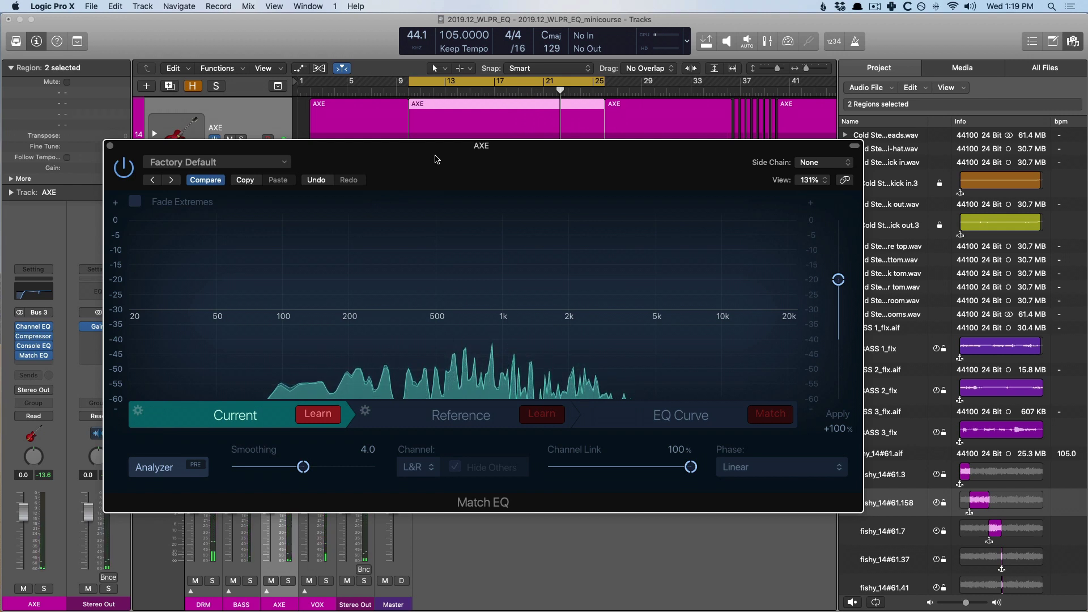
pyautogui.click(333, 420)
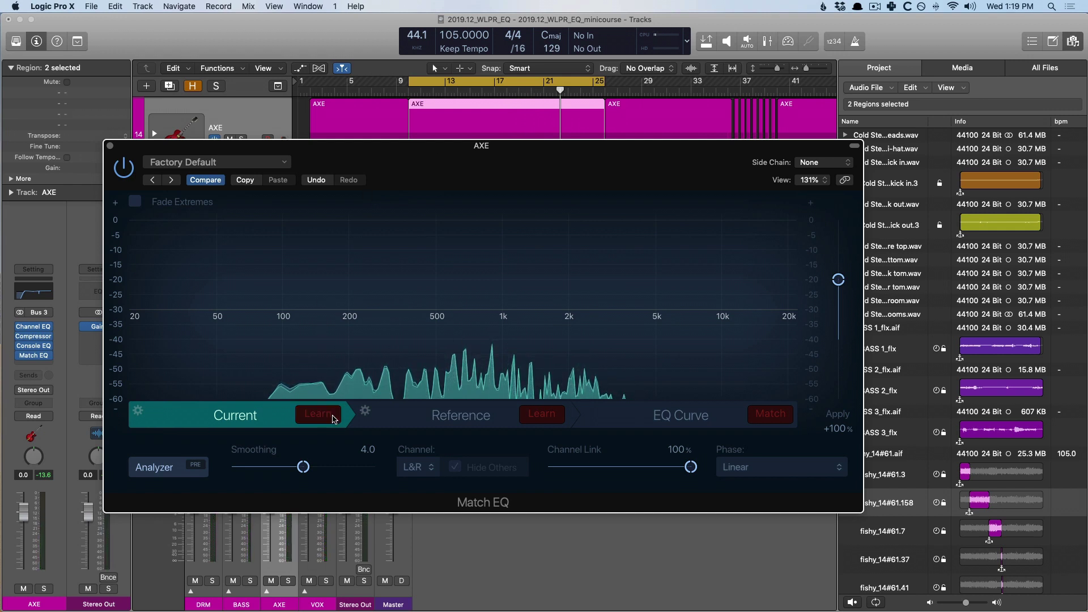
pyautogui.click(780, 469)
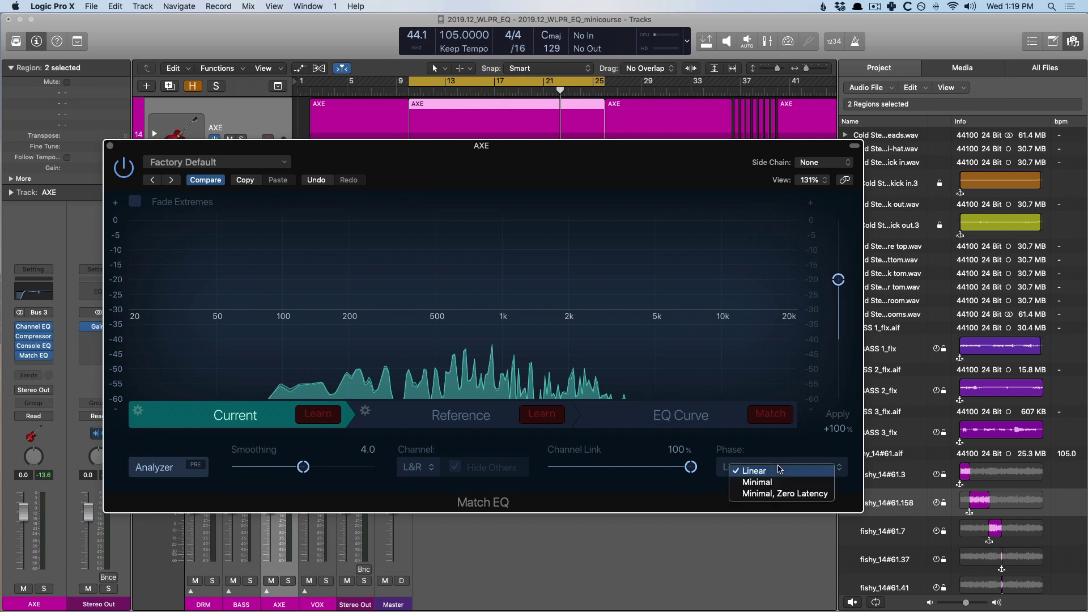
pyautogui.click(781, 493)
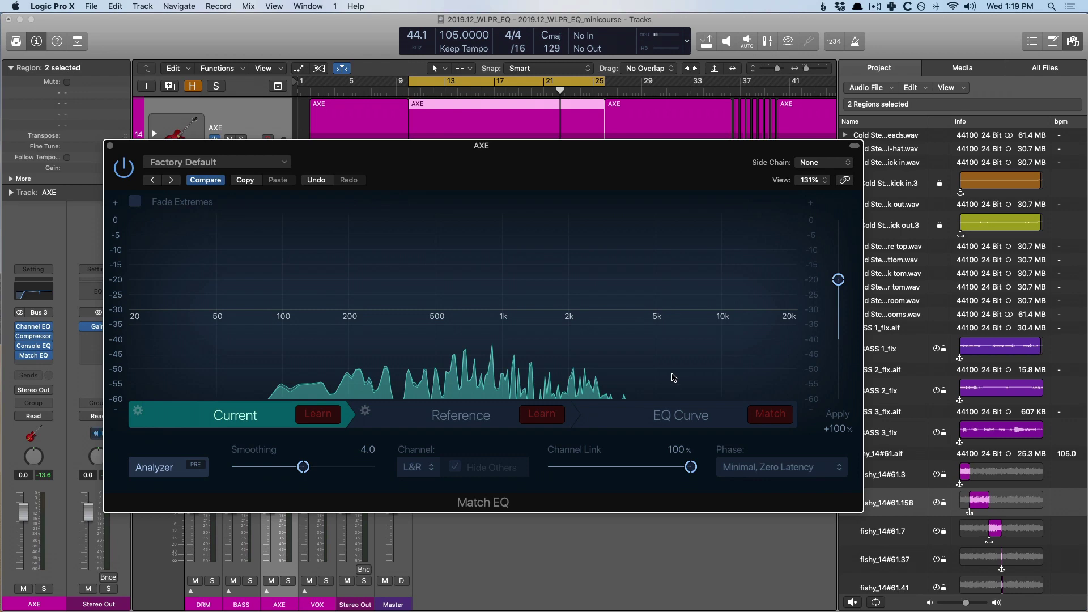
pyautogui.press('super+w')
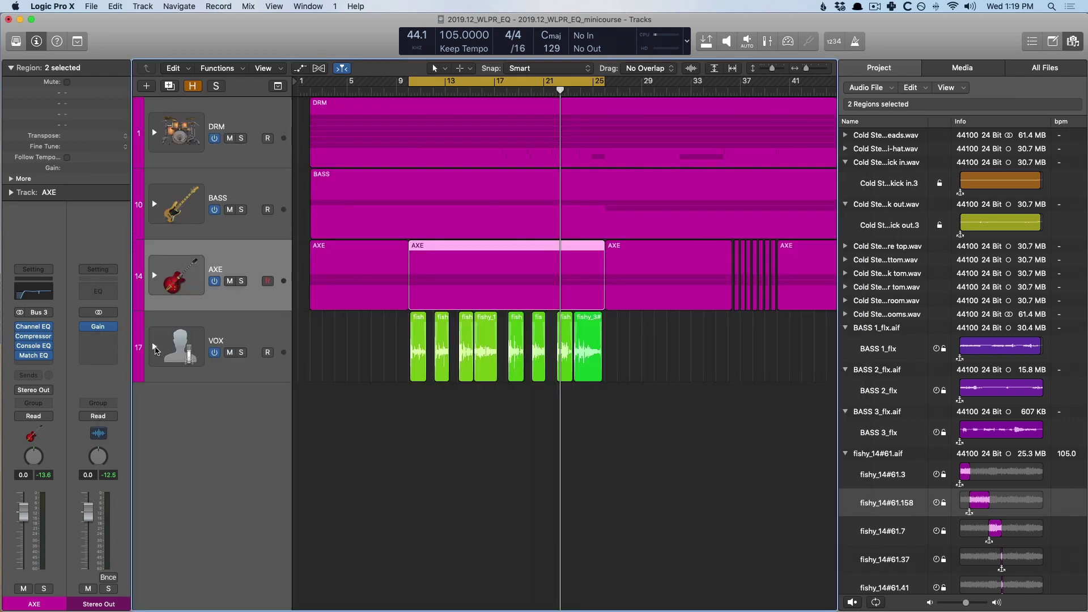
# Match the guitar's AXE Match EQ to Verse vox 1's fishy_11#06.aif and set Smoothing to 24.0
pyautogui.click(154, 348)
pyautogui.click(223, 403)
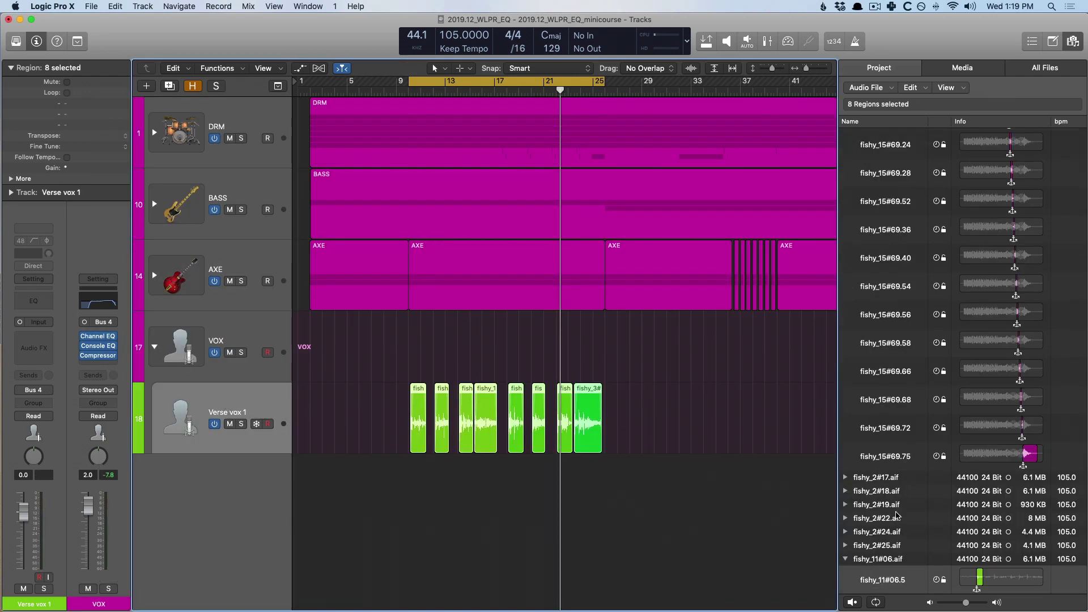
pyautogui.scroll(-2, 895, 513)
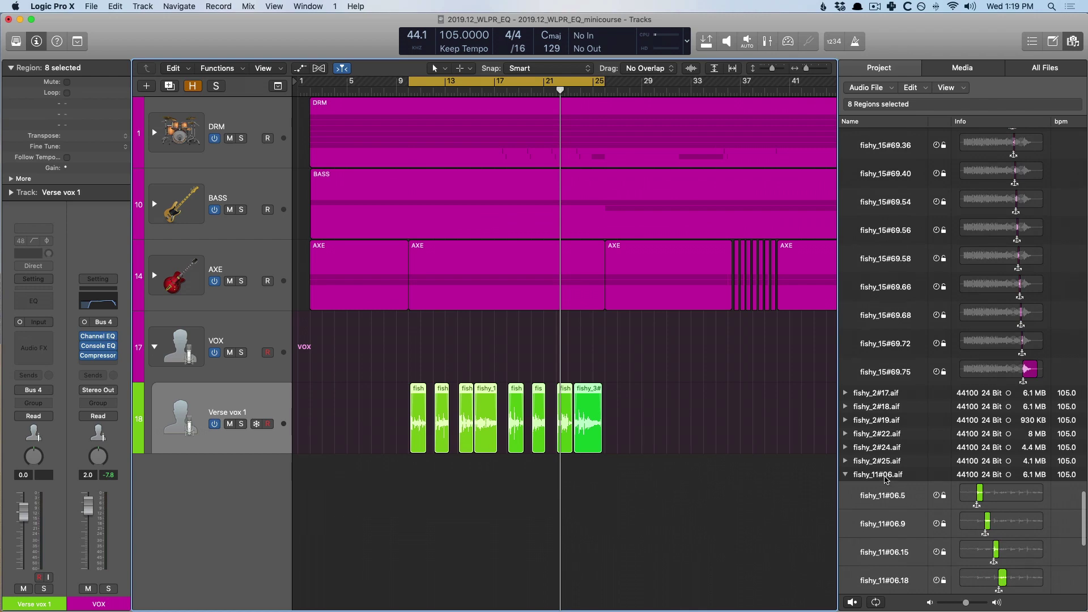
pyautogui.press('v')
pyautogui.moveTo(890, 477); pyautogui.dragTo(553, 429)
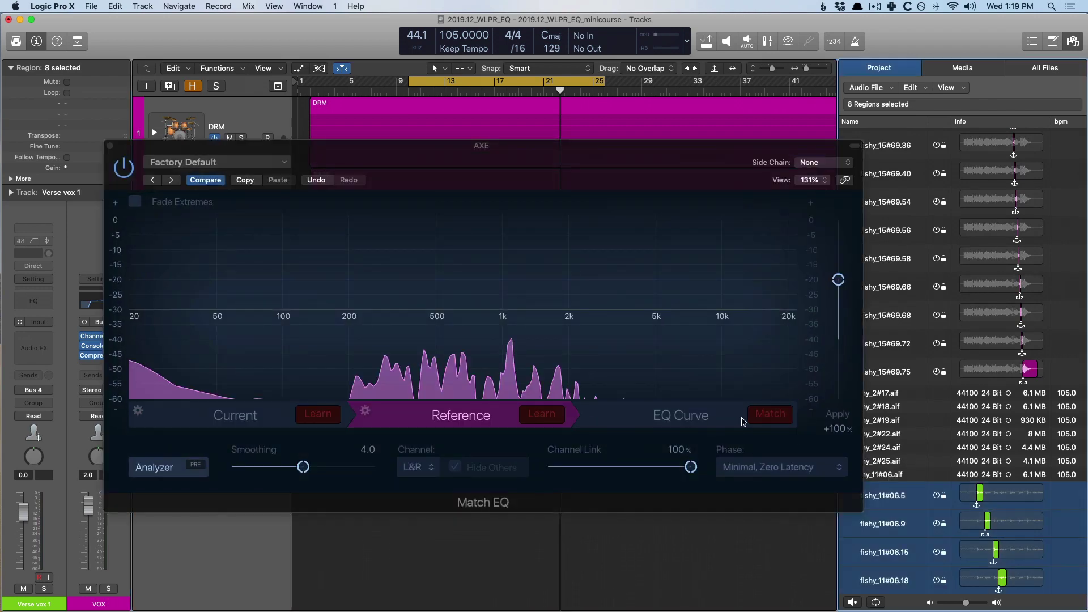
pyautogui.click(780, 421)
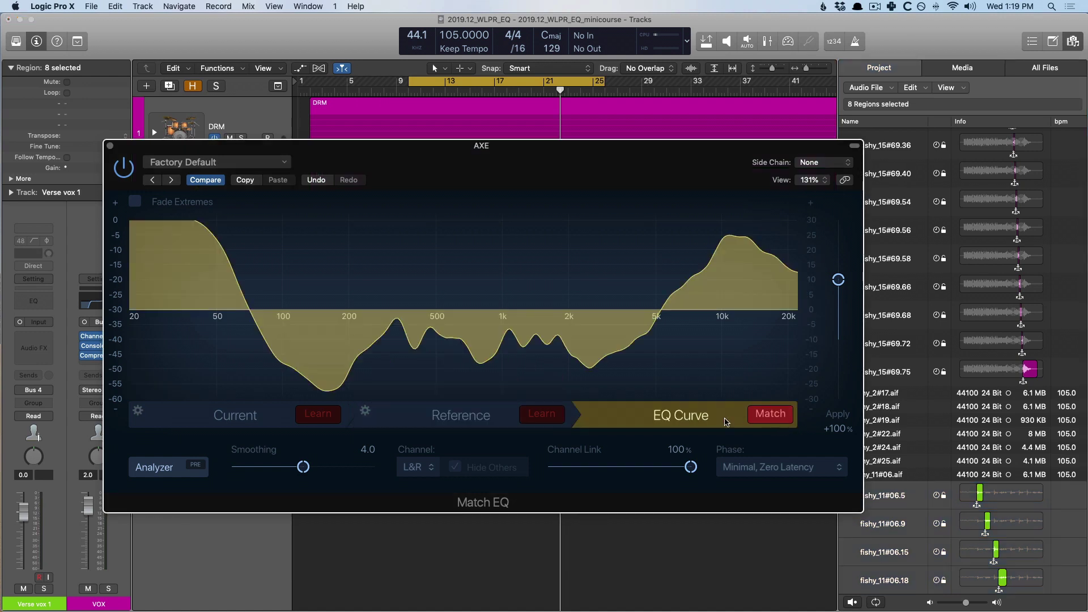
pyautogui.moveTo(306, 470); pyautogui.dragTo(387, 466)
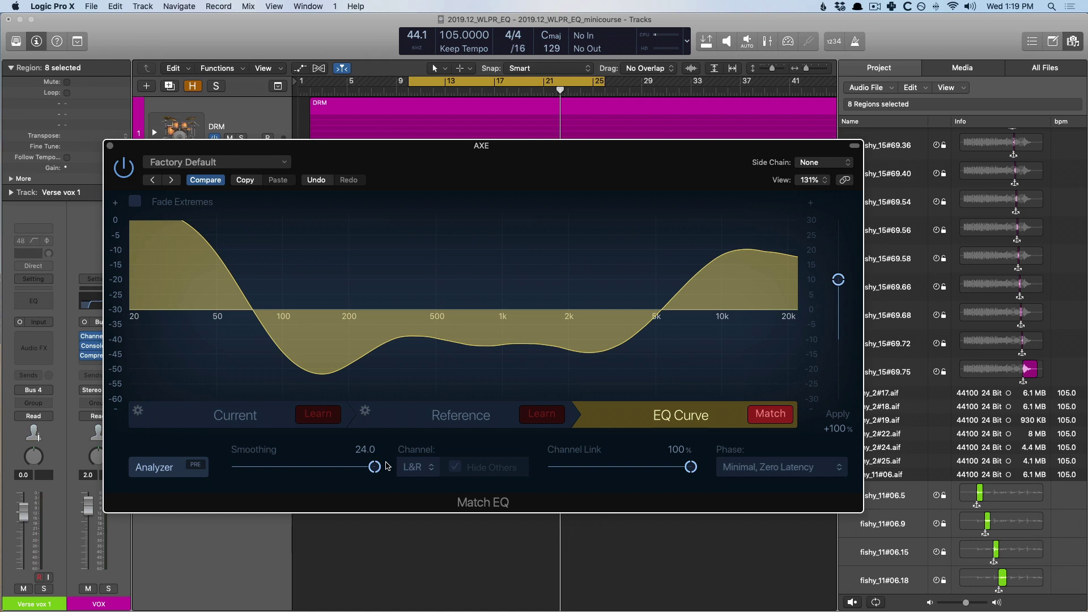
# Scale the guitar's matched EQ Apply amount down to -5% while playing back
pyautogui.moveTo(838, 279); pyautogui.dragTo(840, 339)
pyautogui.press('space')
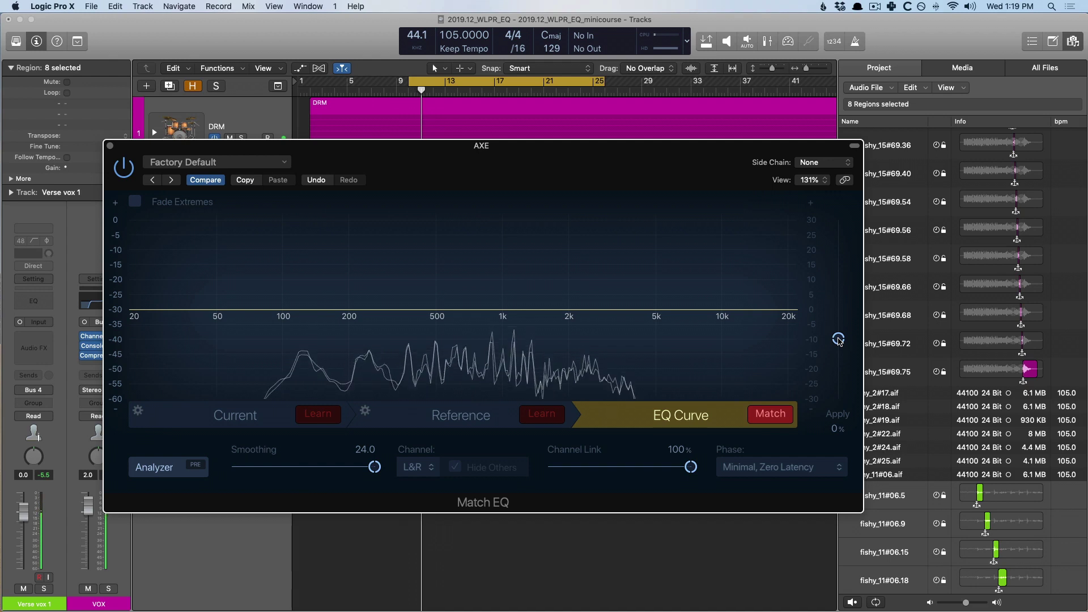
pyautogui.moveTo(839, 339); pyautogui.dragTo(840, 343)
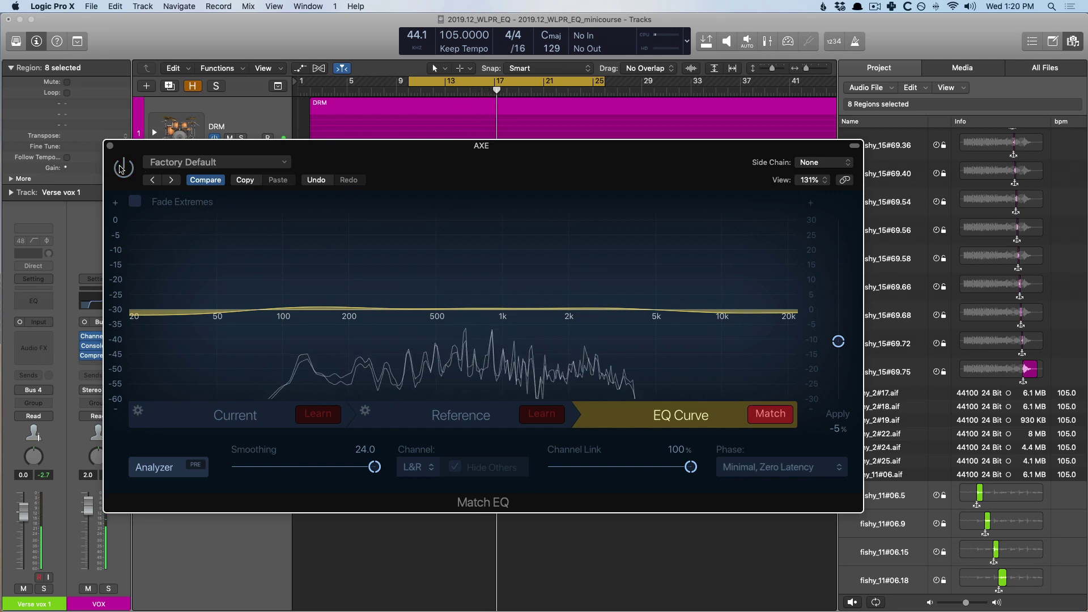
# Bypass the Match EQ to compare, then close its window and show the Mixer
pyautogui.click(122, 168)
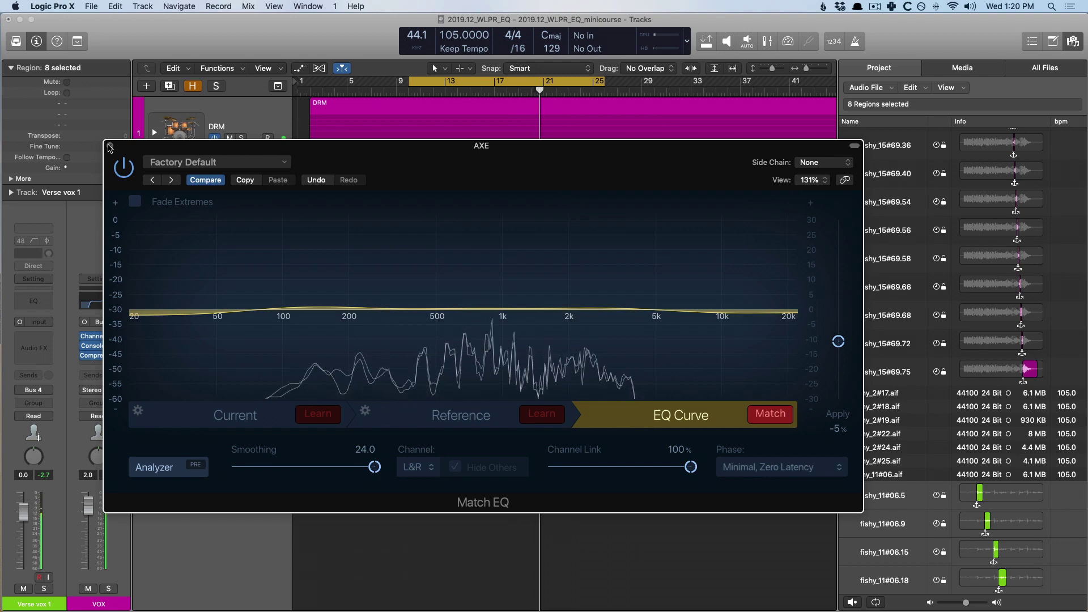
pyautogui.click(109, 148)
pyautogui.press('x')
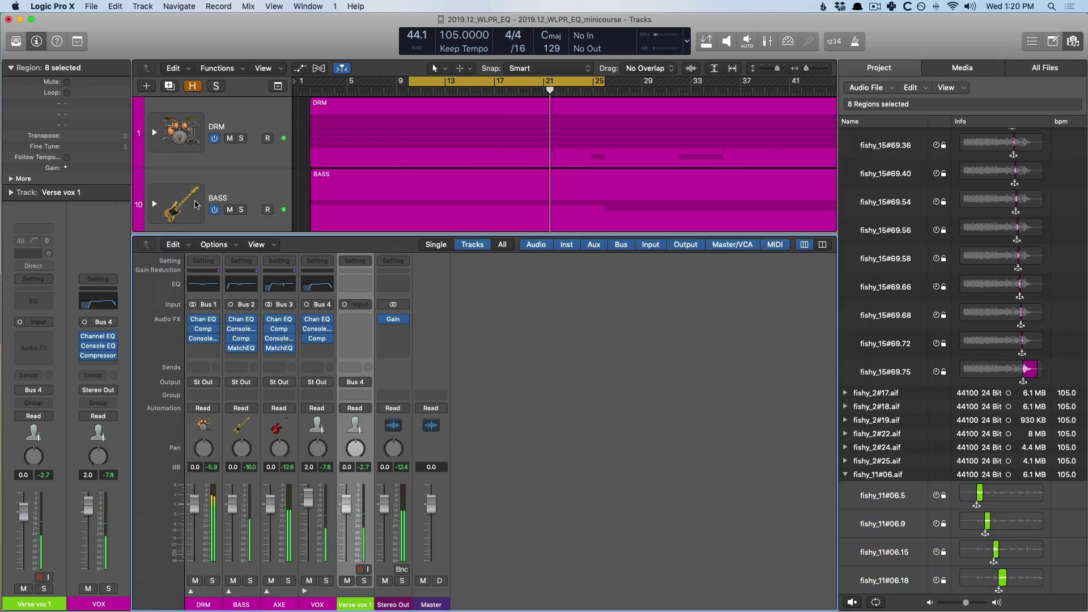
# Expand the DRM stack, select the KCK IN channel strip and play the mix
pyautogui.click(190, 591)
pyautogui.click(325, 605)
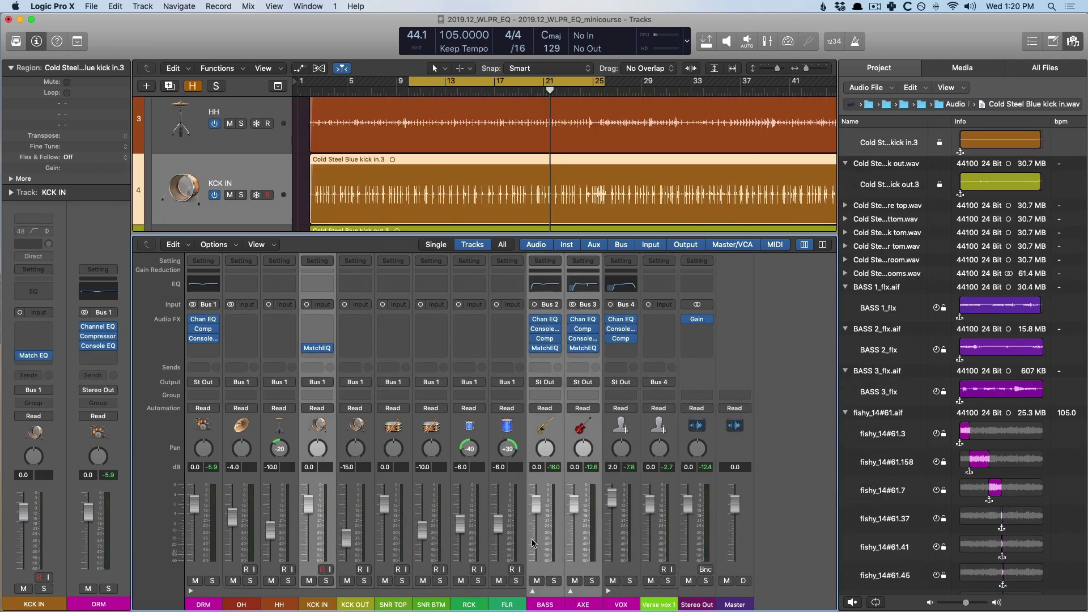
pyautogui.press('space')
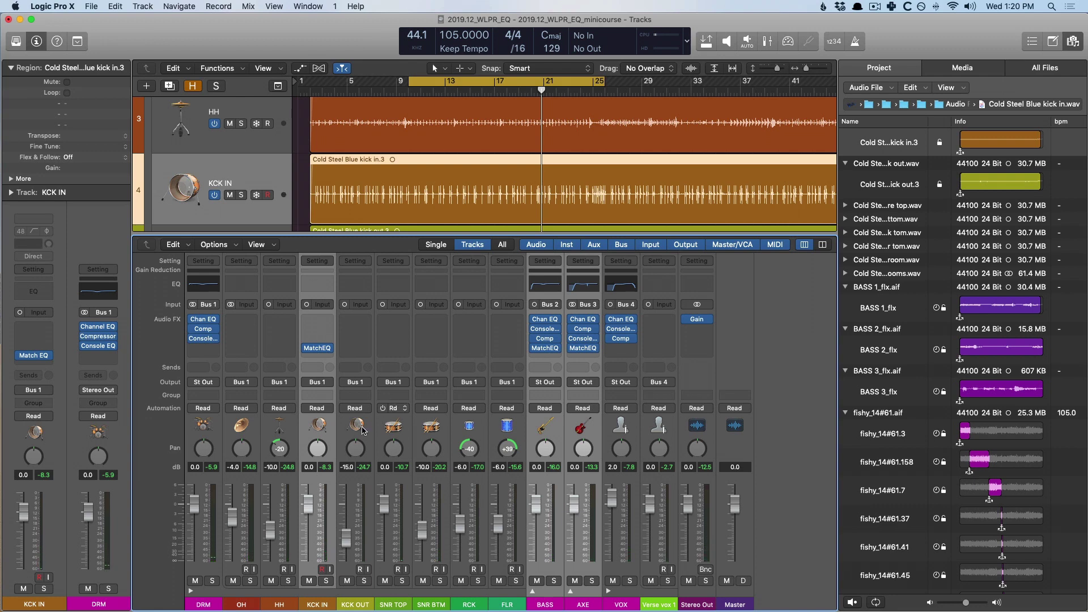
# Play the mix, bypass and re-enable BASS and AXE plug-ins, then insert MatchEQ on AXE
pyautogui.click(684, 594)
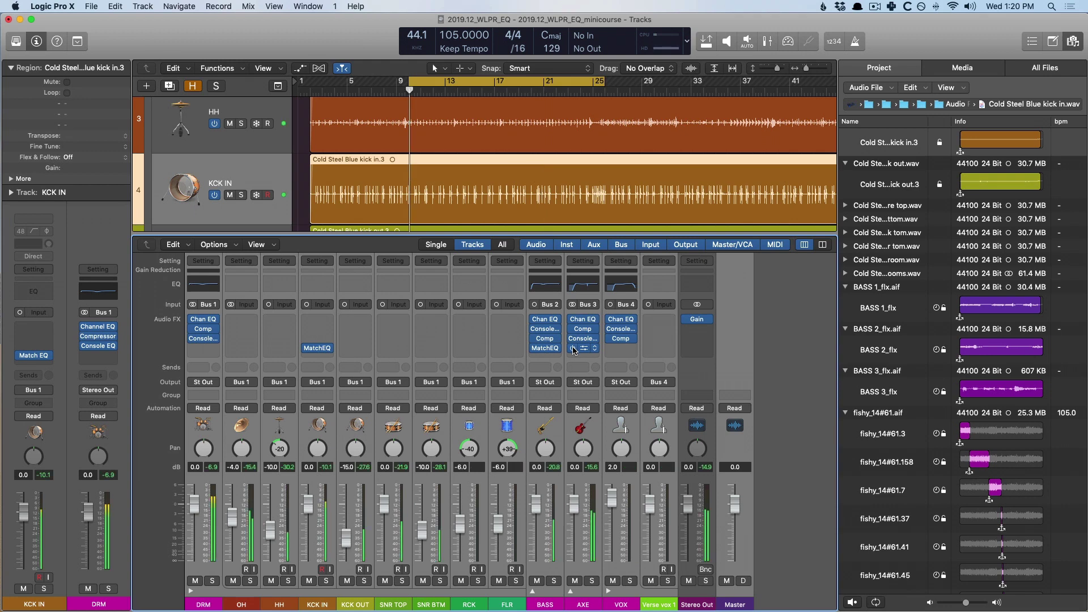
pyautogui.press('space')
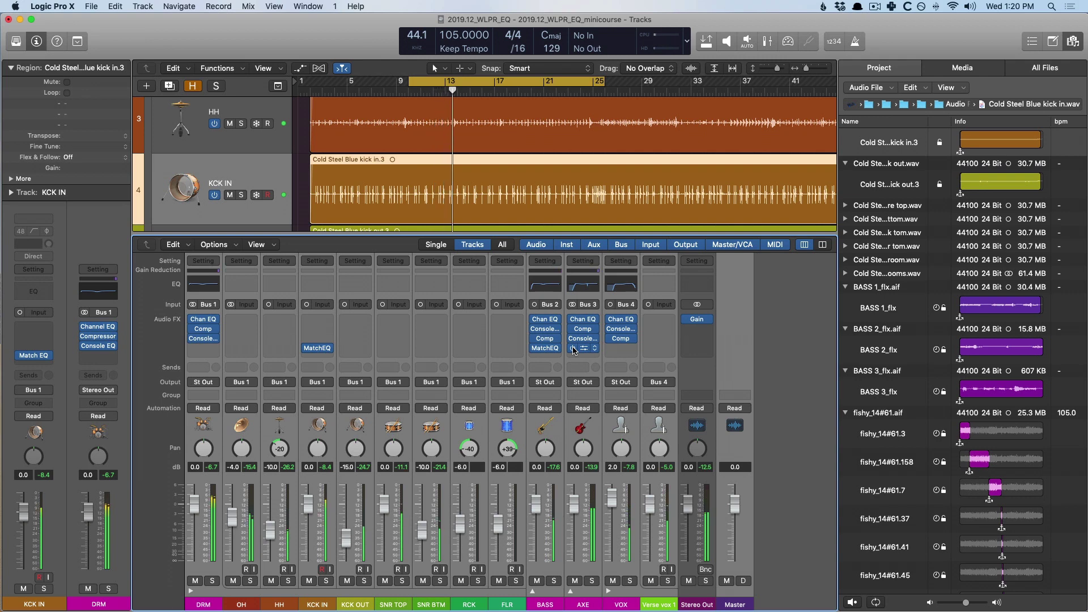
pyautogui.click(572, 347)
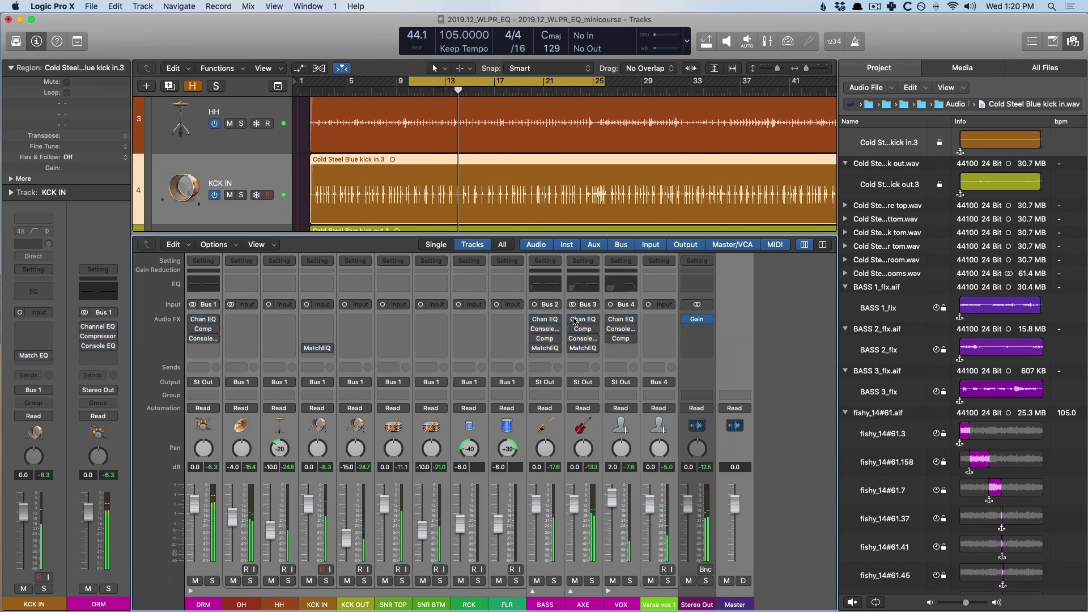
pyautogui.click(573, 349)
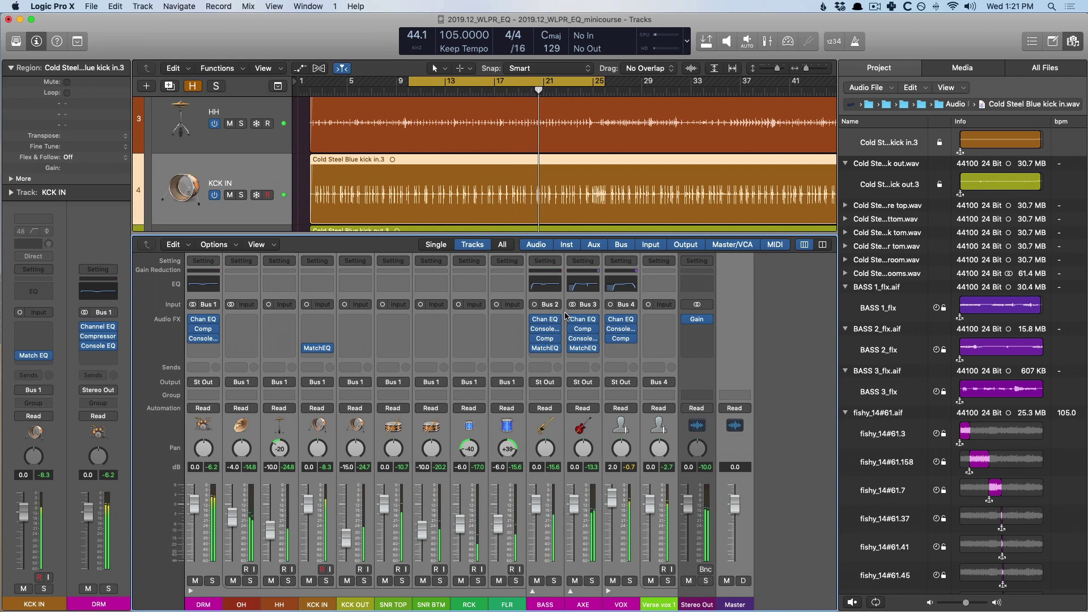
pyautogui.click(572, 348)
pyautogui.click(737, 442)
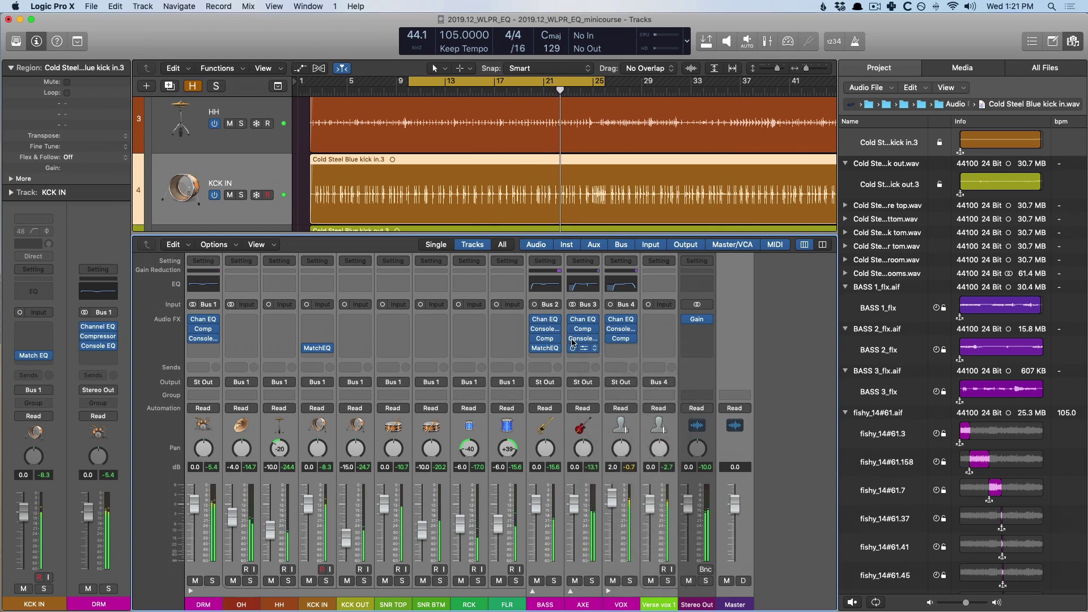